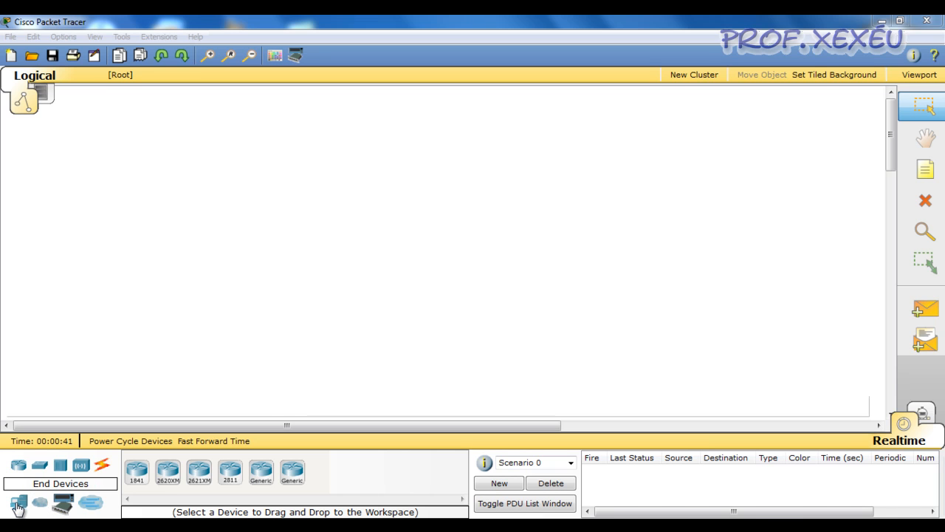
Place a generic server in the upper-left workspace and a generic hub below and beside it.
click(18, 507)
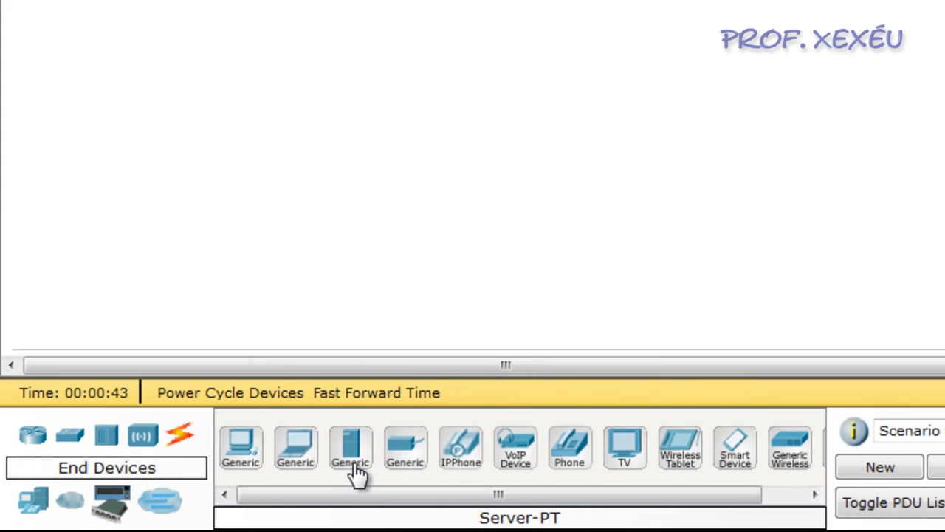
drag(355, 465, 191, 0)
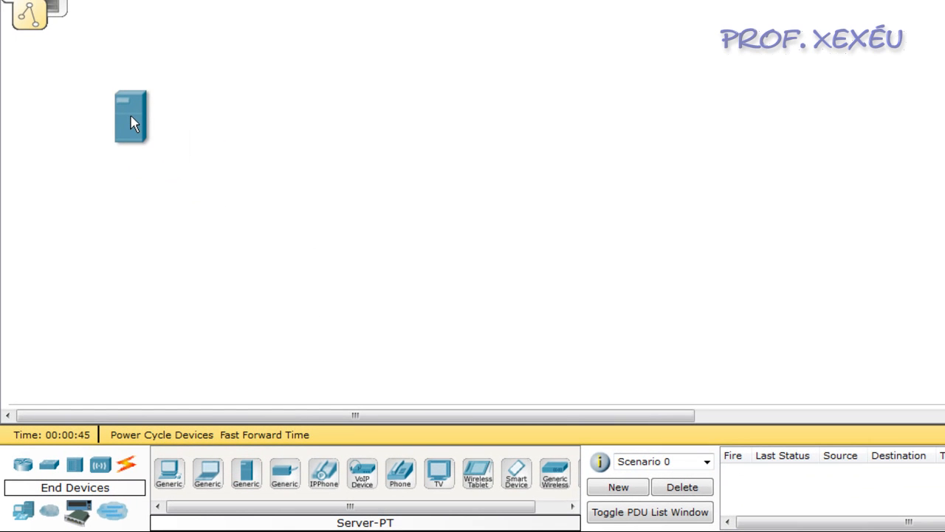
drag(131, 122, 132, 123)
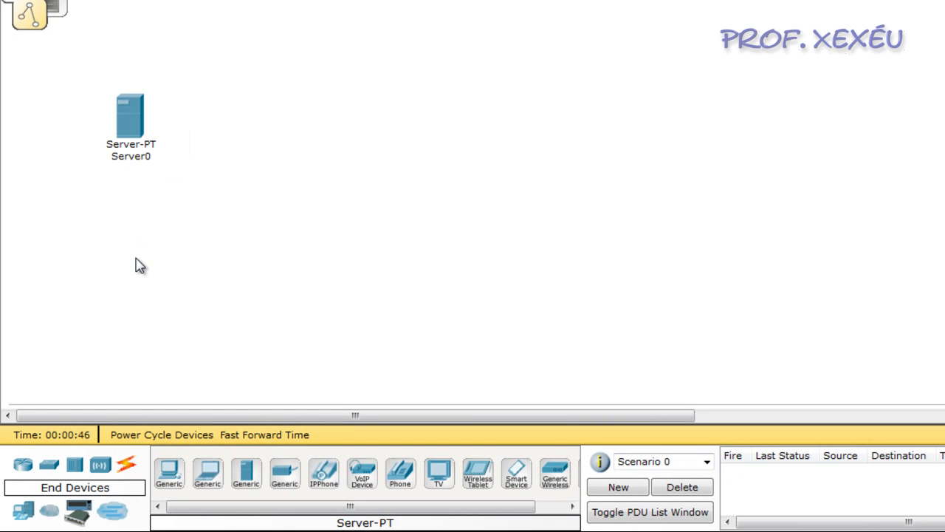
click(74, 464)
drag(169, 473, 237, 209)
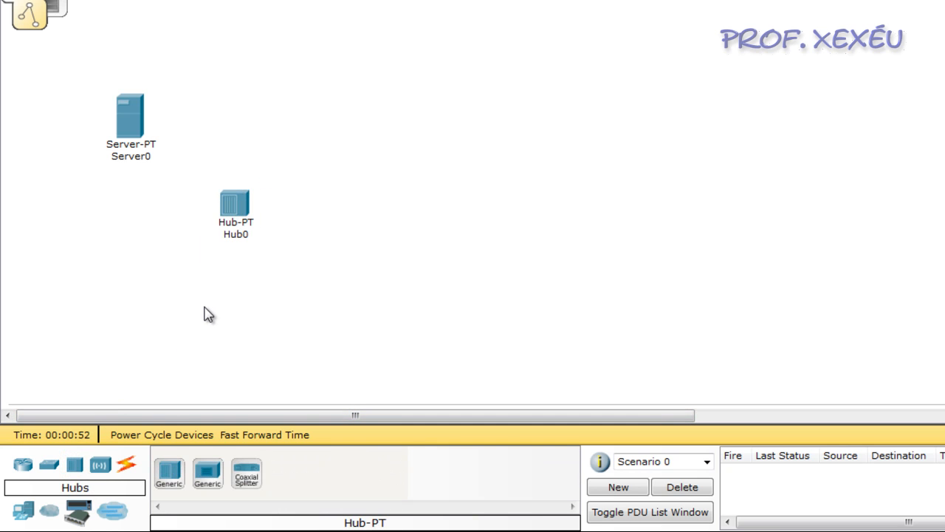
Add four generic PCs around the hub and nudge Hub0 and Server0 slightly to tidy the layout.
click(23, 510)
drag(171, 484, 179, 308)
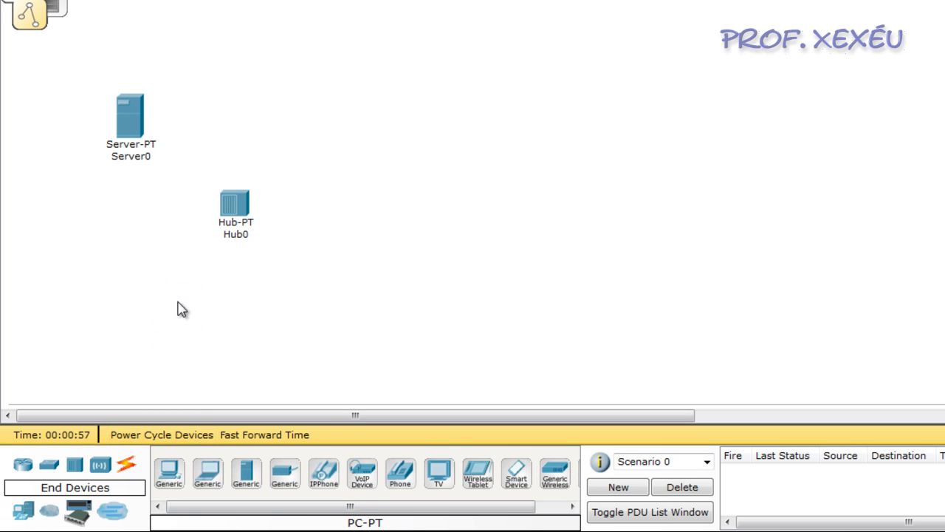
drag(177, 481, 361, 228)
drag(169, 480, 331, 128)
drag(235, 201, 227, 190)
click(91, 220)
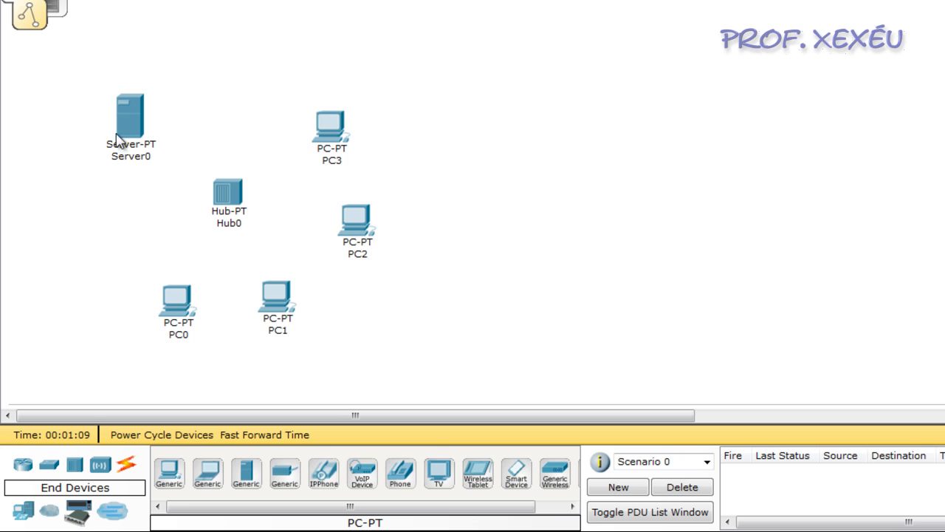
drag(135, 122, 126, 118)
click(96, 232)
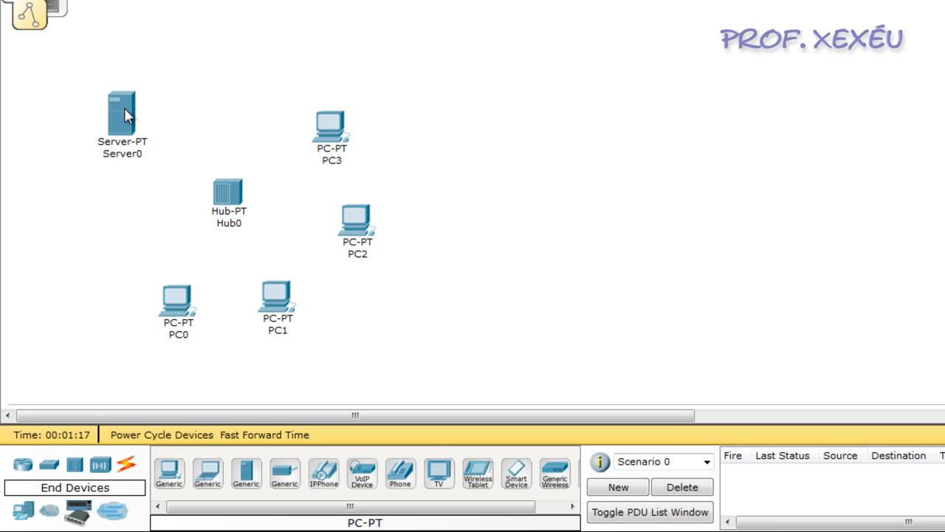
Review Server0's address summary and its DHCP service configuration.
mouse_move(124, 109)
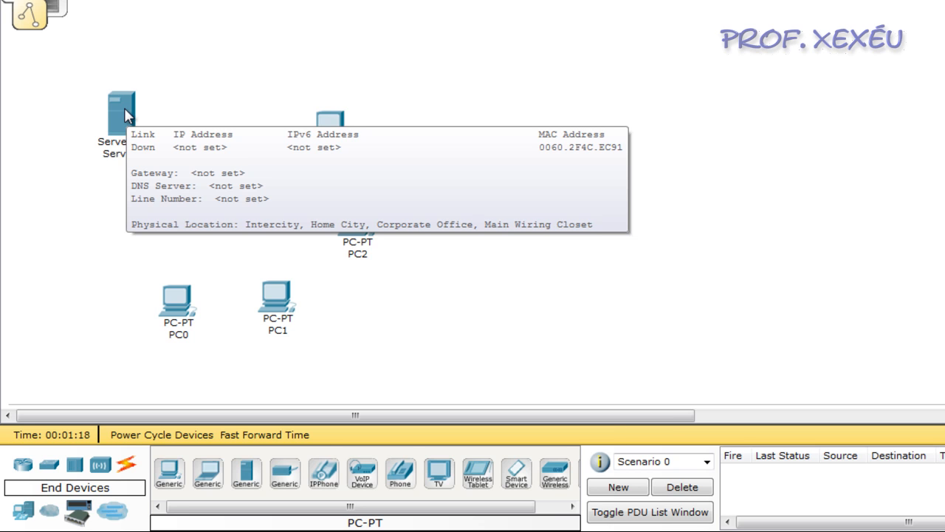
click(125, 107)
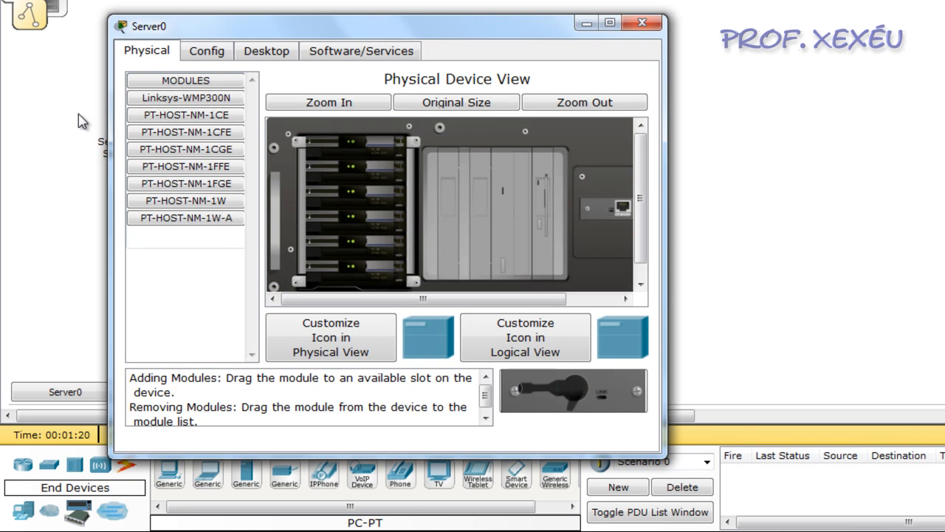
click(206, 52)
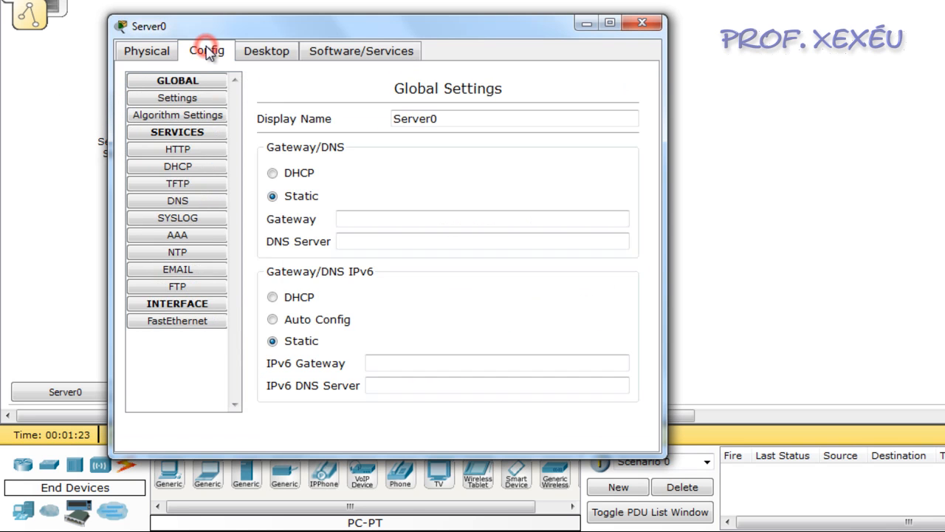
click(205, 170)
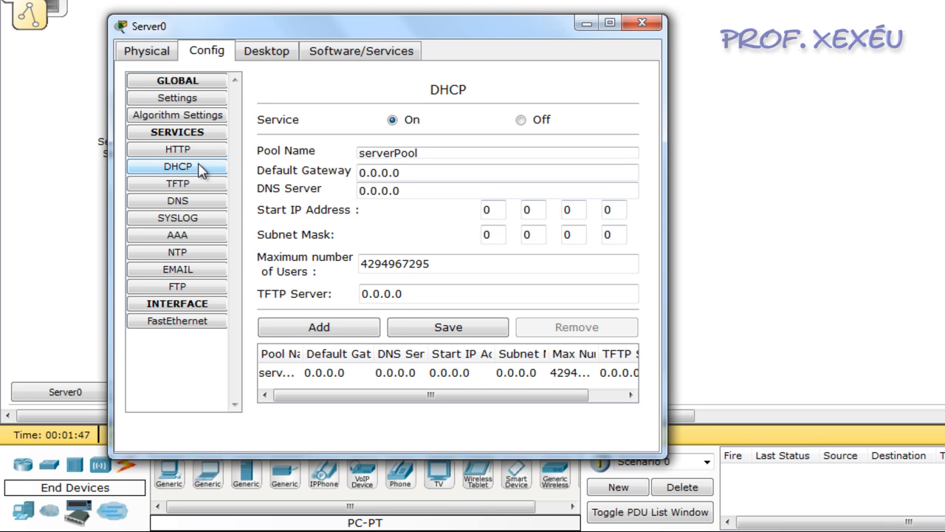
click(647, 24)
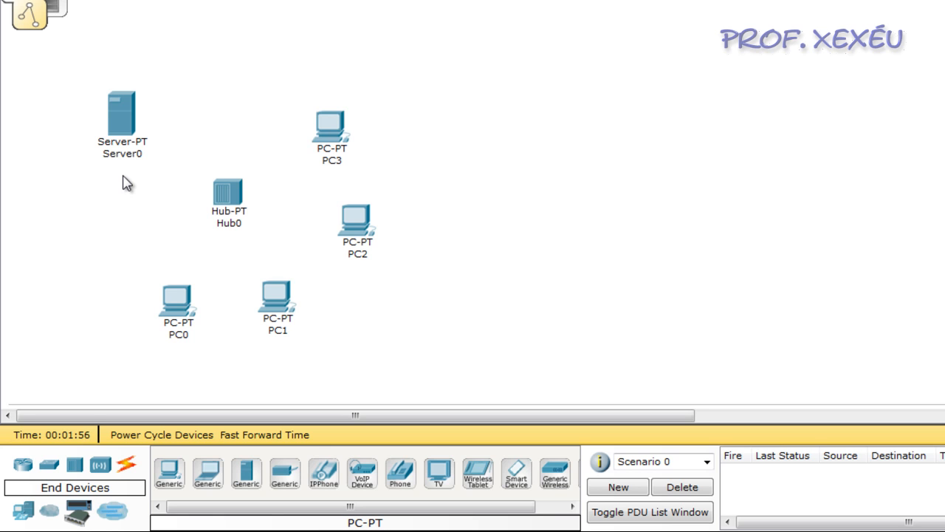
mouse_move(122, 113)
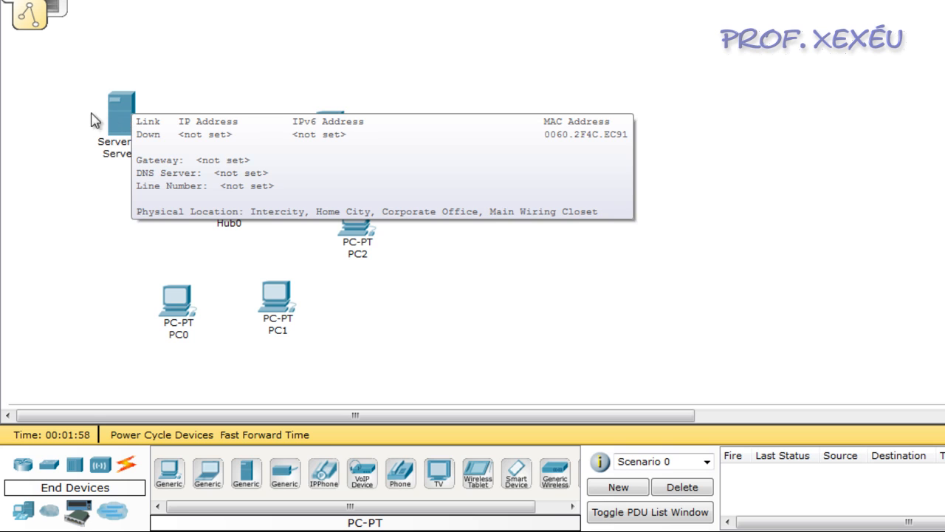
click(57, 116)
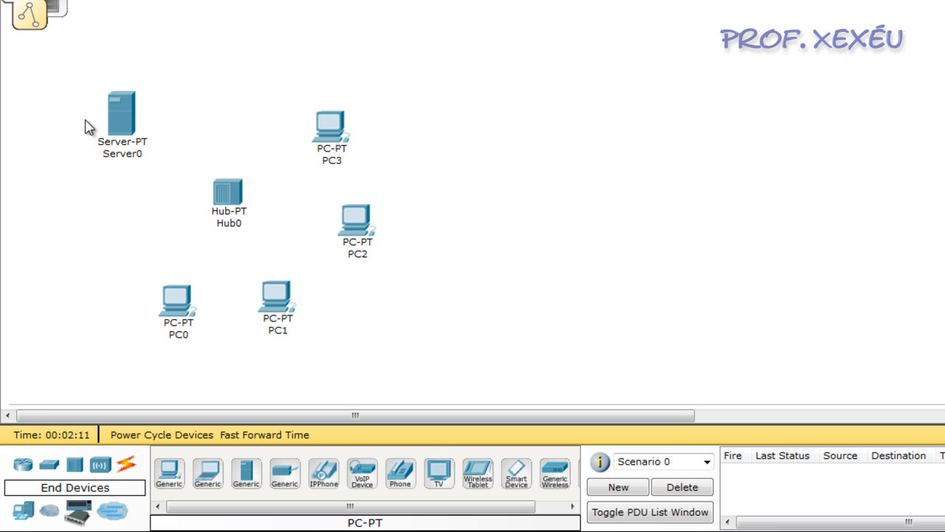
Assign Server0 the static IP address 192.168.100.1 with subnet mask 255.255.255.0.
mouse_move(101, 121)
click(121, 107)
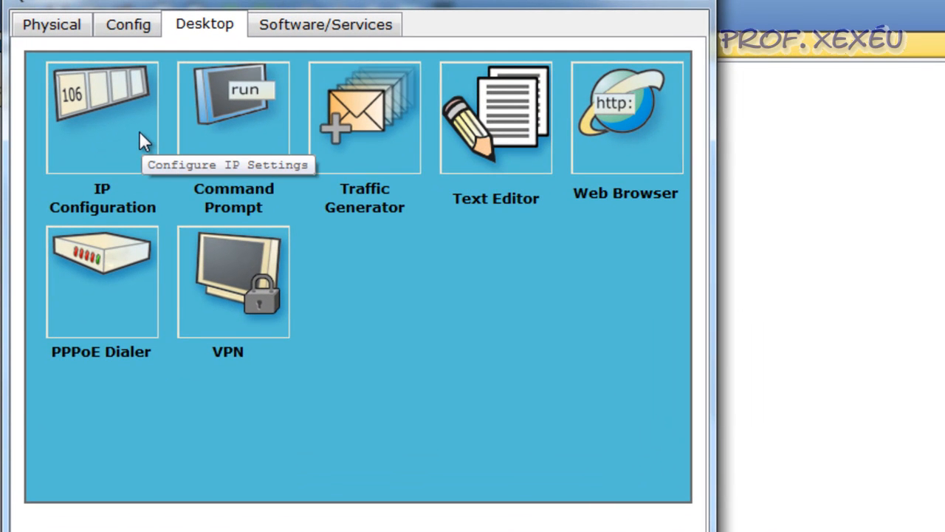
click(139, 131)
click(260, 233)
click(260, 232)
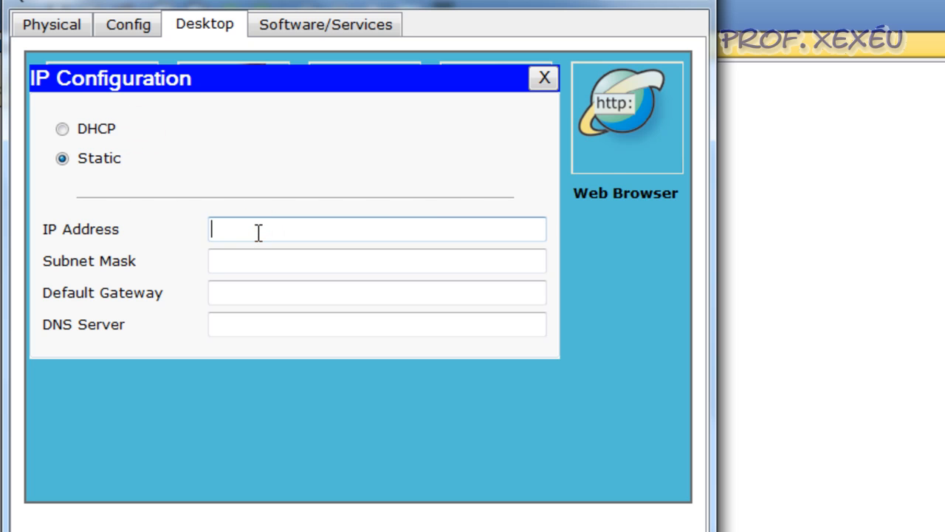
text(192.168.100.1)
key(Tab)
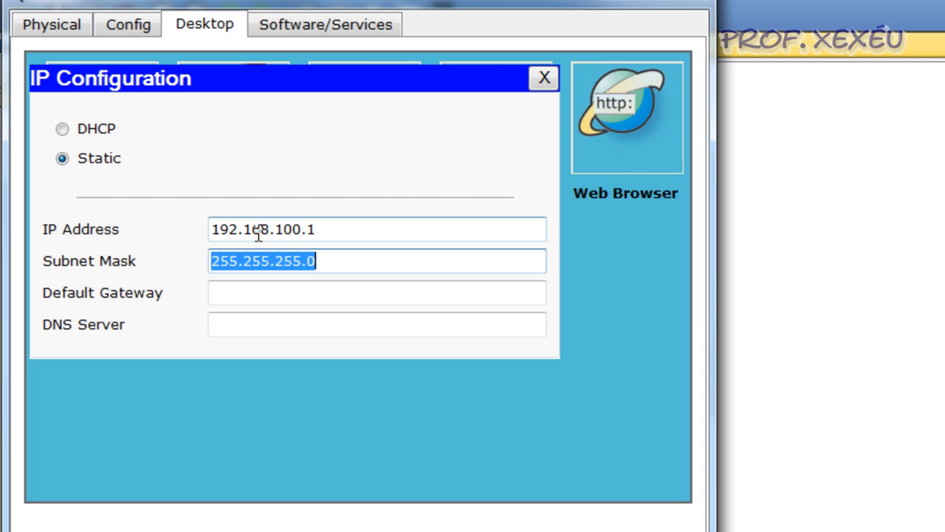
click(334, 230)
click(544, 79)
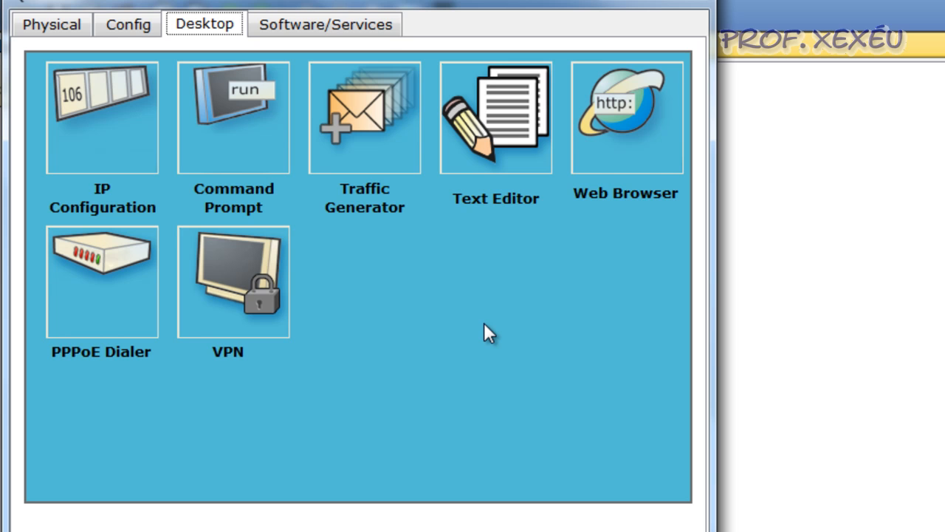
Set Server0's DHCP pool to start at 192.168.100.20 with a maximum of 20 users, save it and close the server's settings.
click(133, 23)
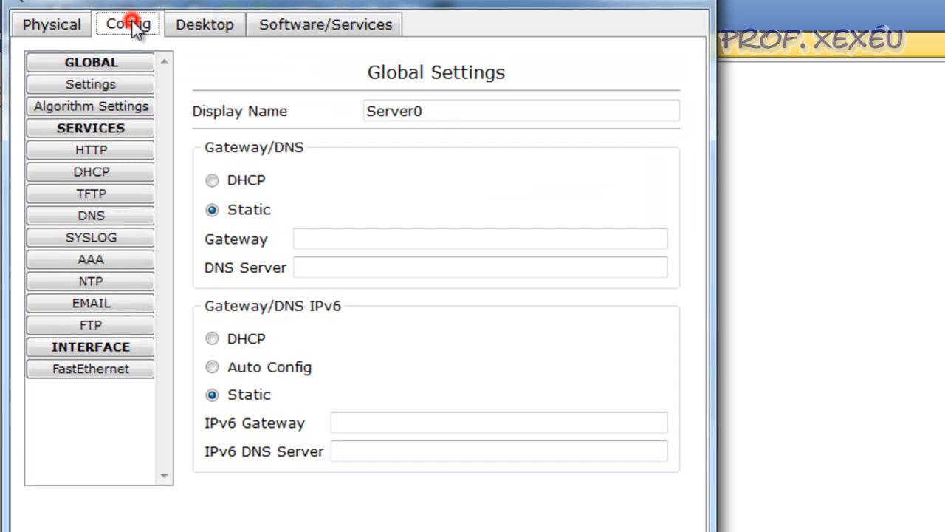
click(126, 171)
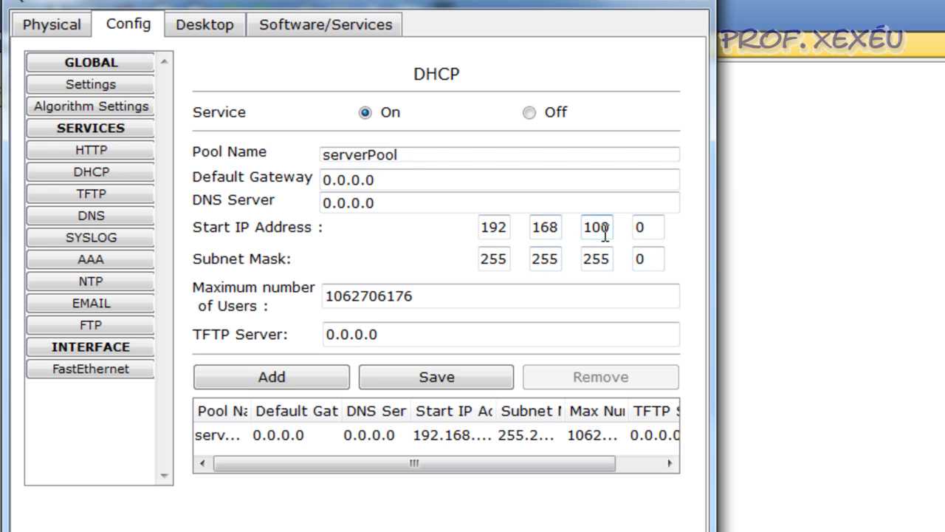
double_click(647, 228)
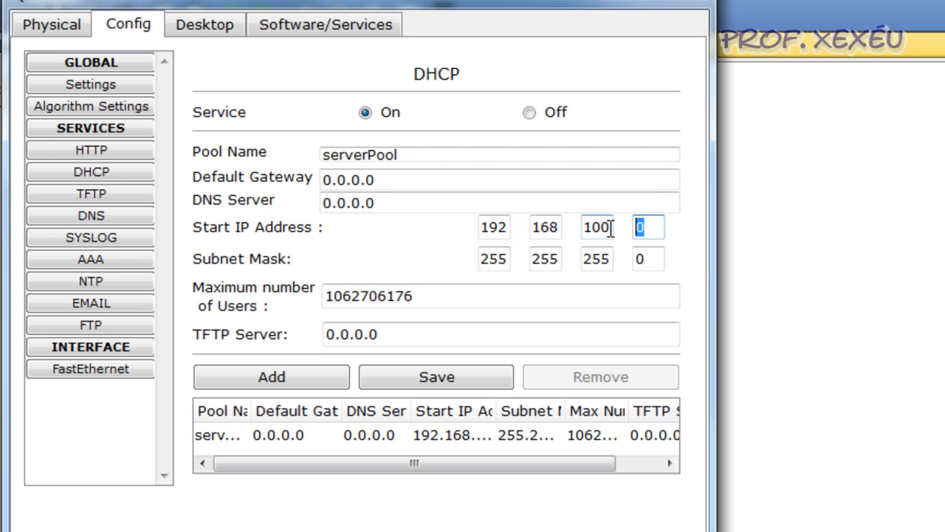
text(20)
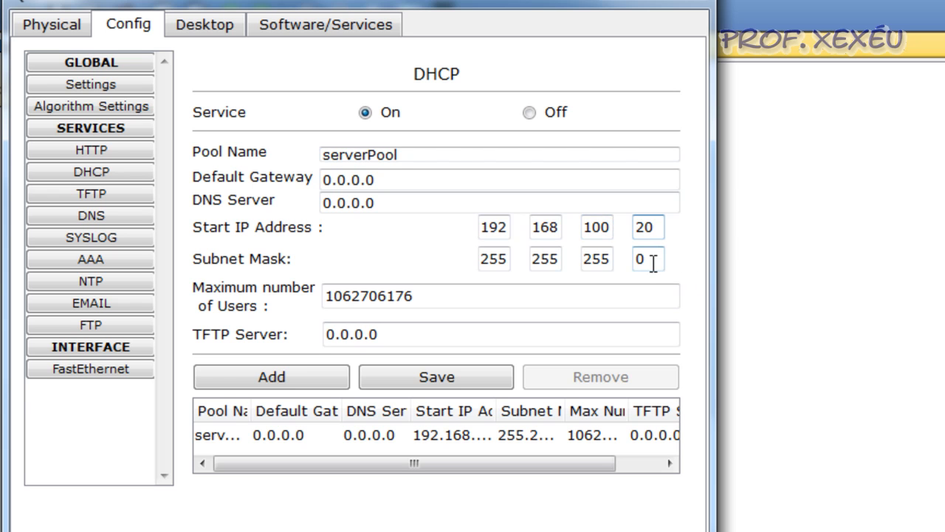
double_click(446, 297)
text(20)
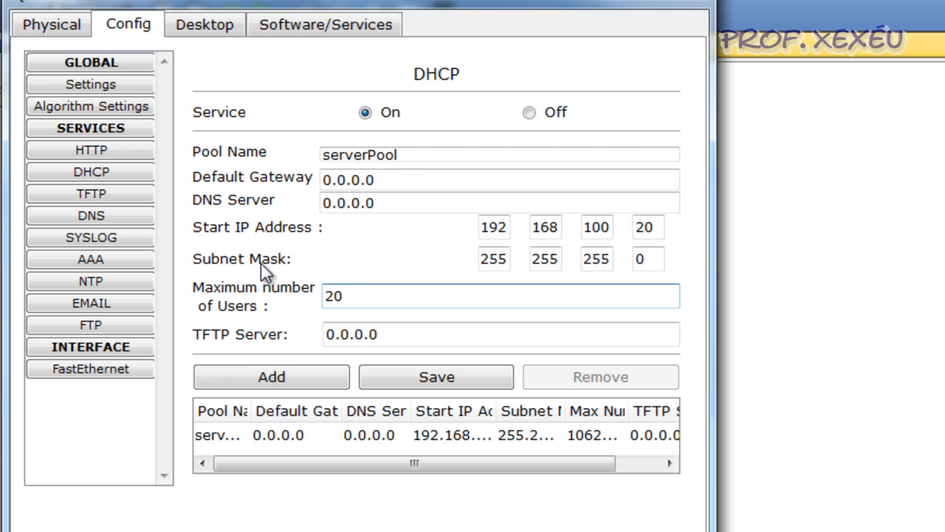
click(434, 383)
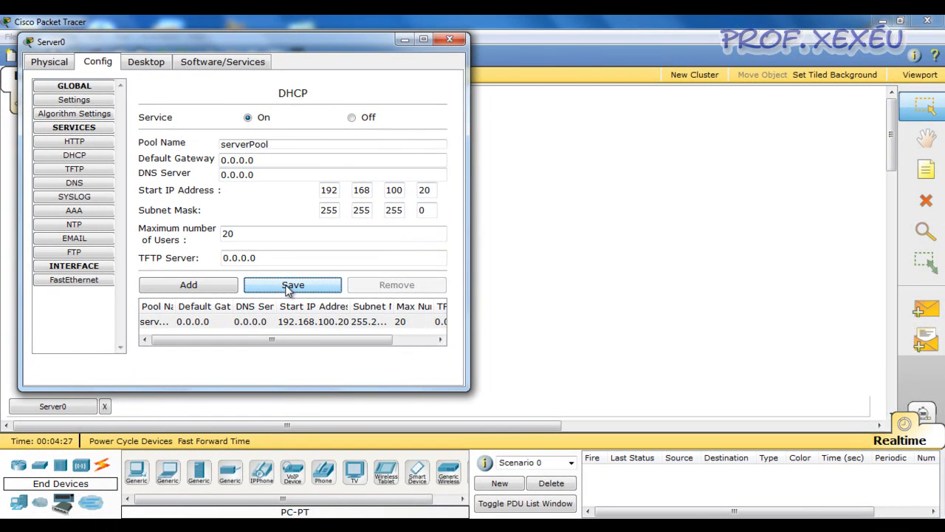
click(450, 39)
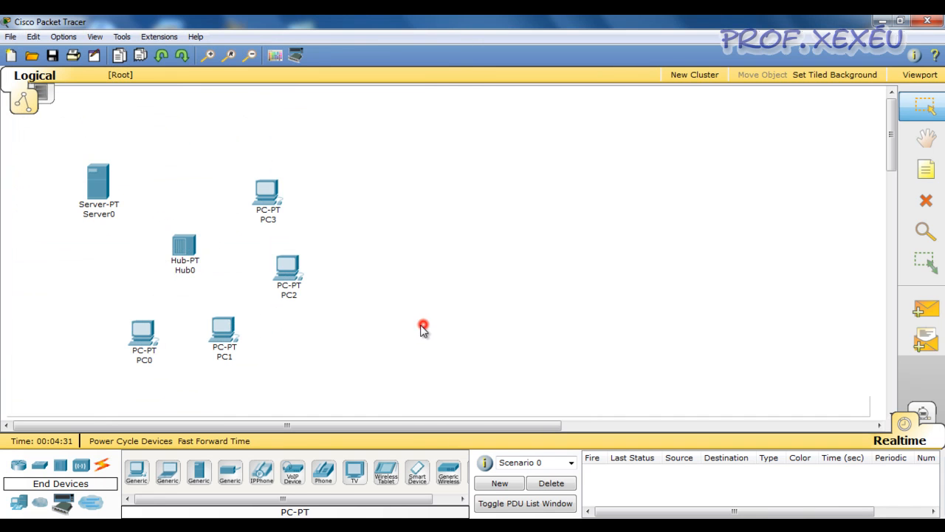
Connect Server0 to Hub0 with a copper straight-through cable.
click(103, 464)
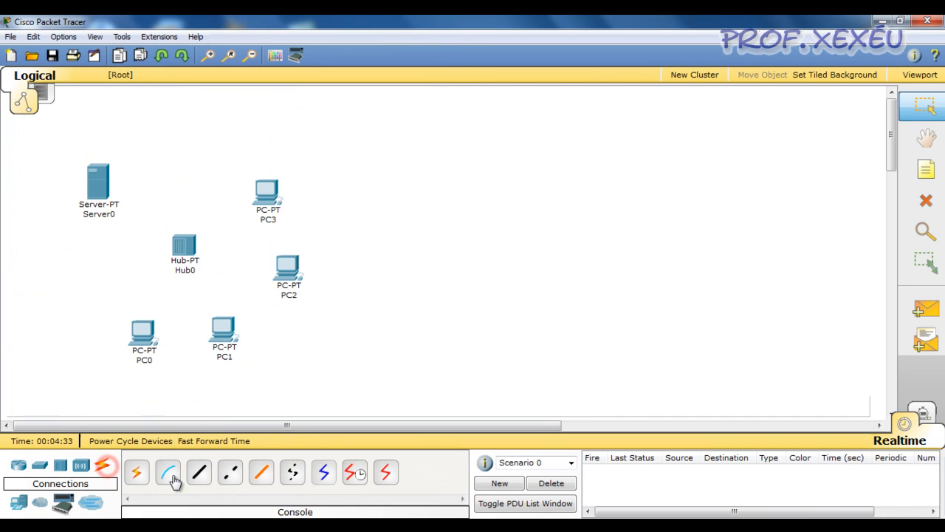
click(200, 472)
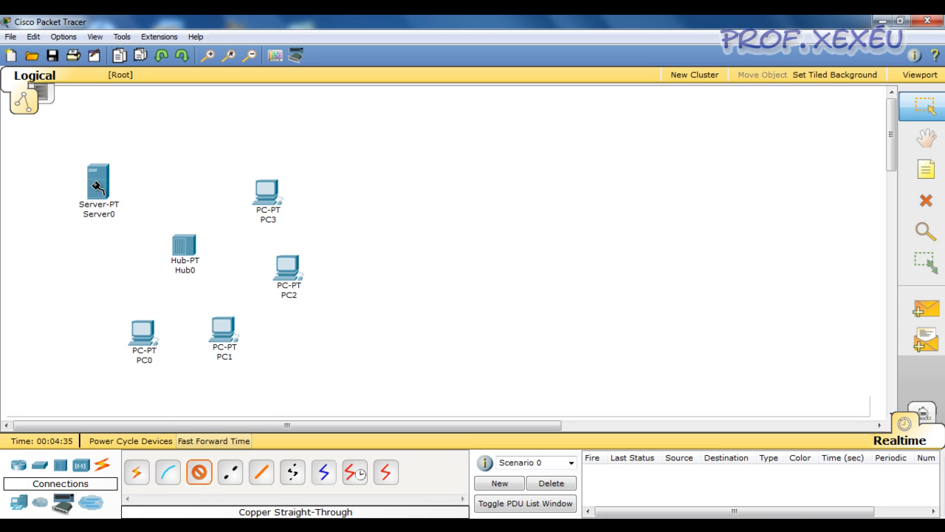
click(100, 184)
click(122, 173)
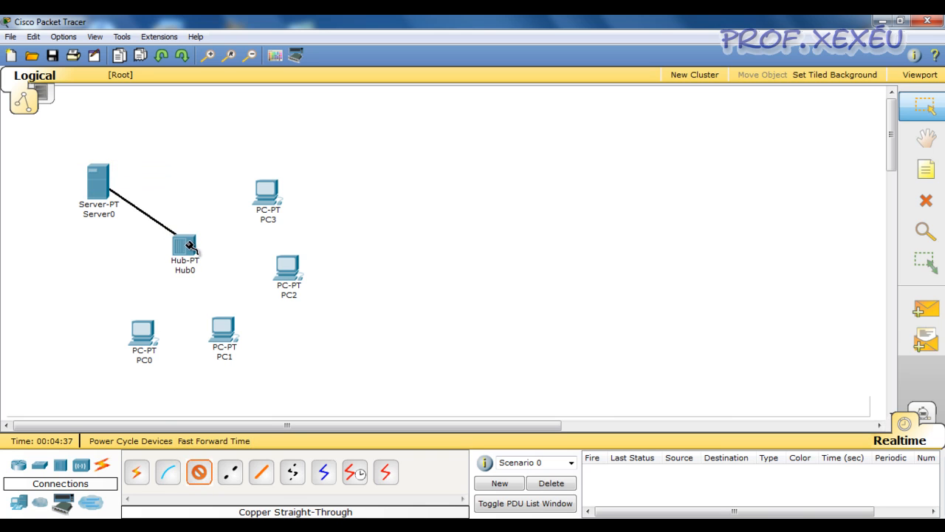
click(177, 238)
click(201, 244)
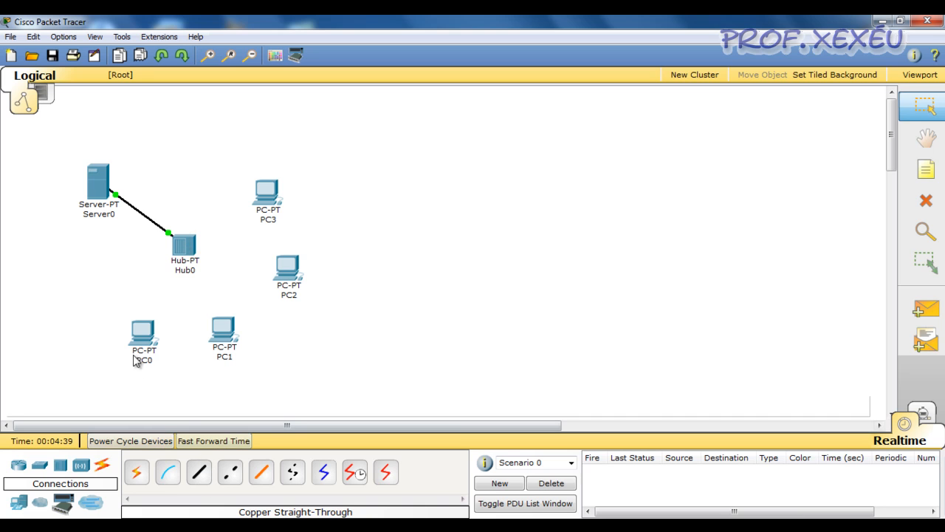
Connect PC0 and PC1 to Hub0 using the automatically chosen connection type.
click(137, 472)
click(145, 330)
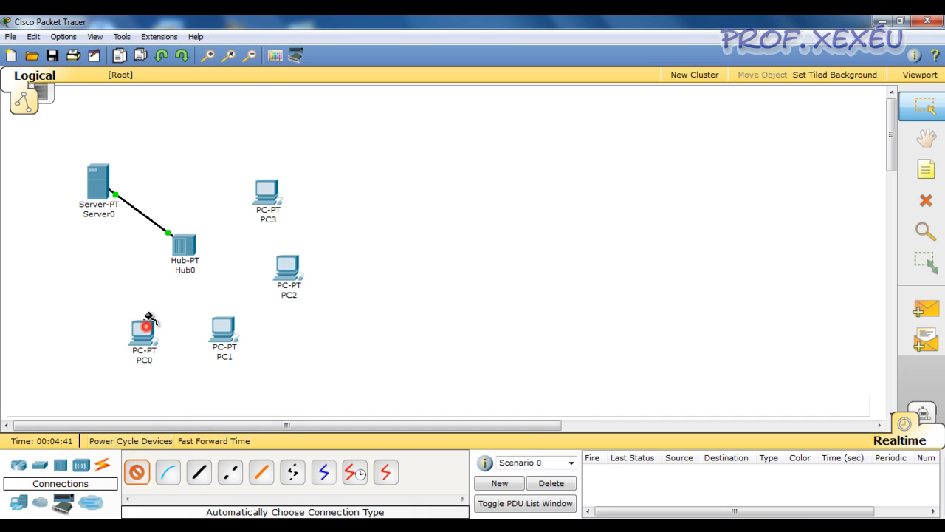
click(182, 246)
click(137, 473)
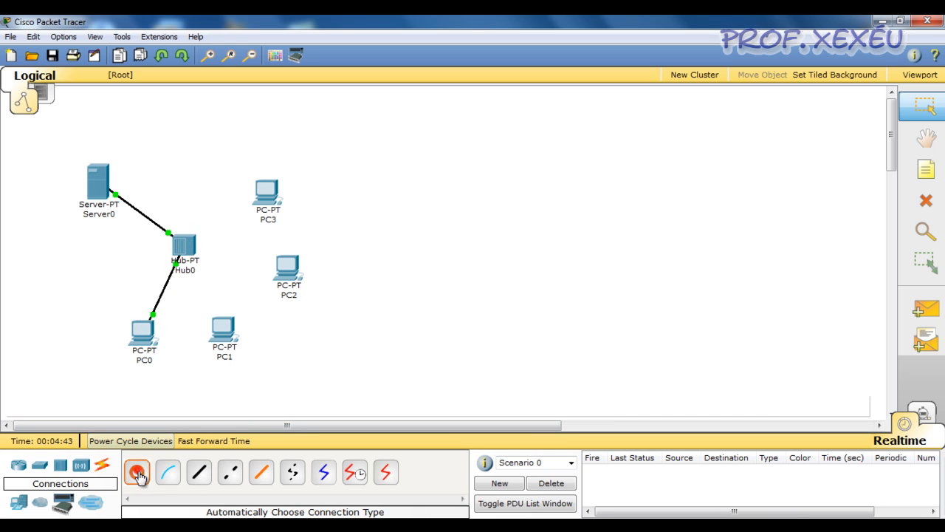
click(222, 325)
click(184, 247)
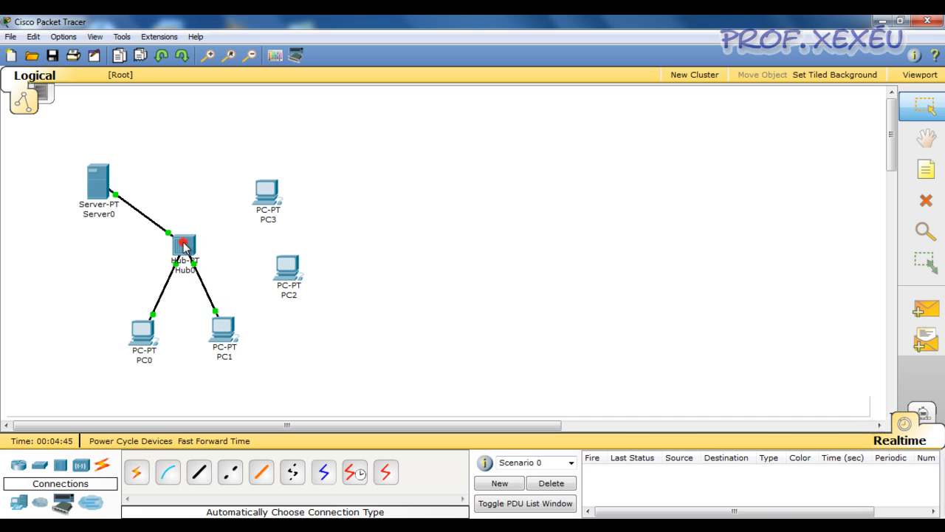
Connect PC2 and PC3 to Hub0 using the automatically chosen connection type.
click(138, 473)
click(287, 268)
click(185, 247)
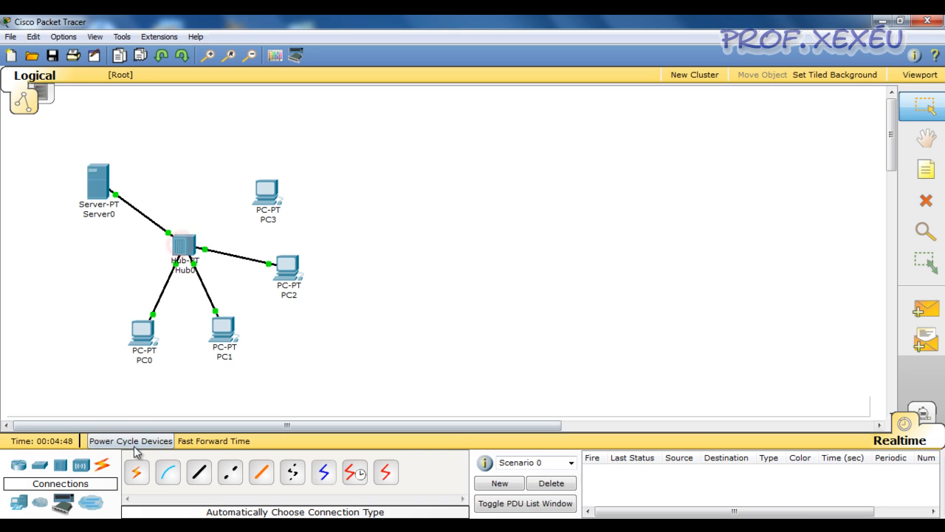
click(137, 473)
click(268, 192)
click(184, 246)
Move PC0 and PC1 up and to the left, below the hub.
drag(141, 326, 110, 303)
drag(221, 329, 209, 314)
click(165, 377)
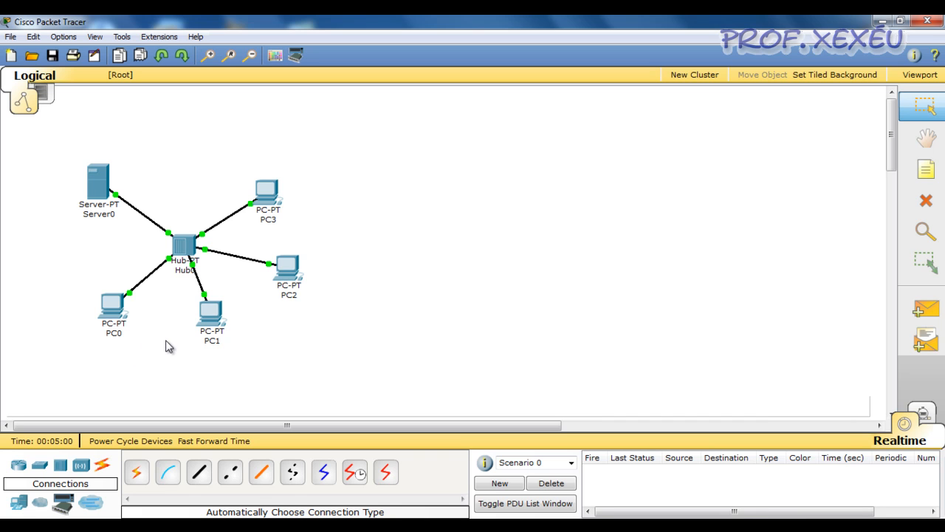
Check the IP address summaries of the PCs connected to the hub.
mouse_move(328, 286)
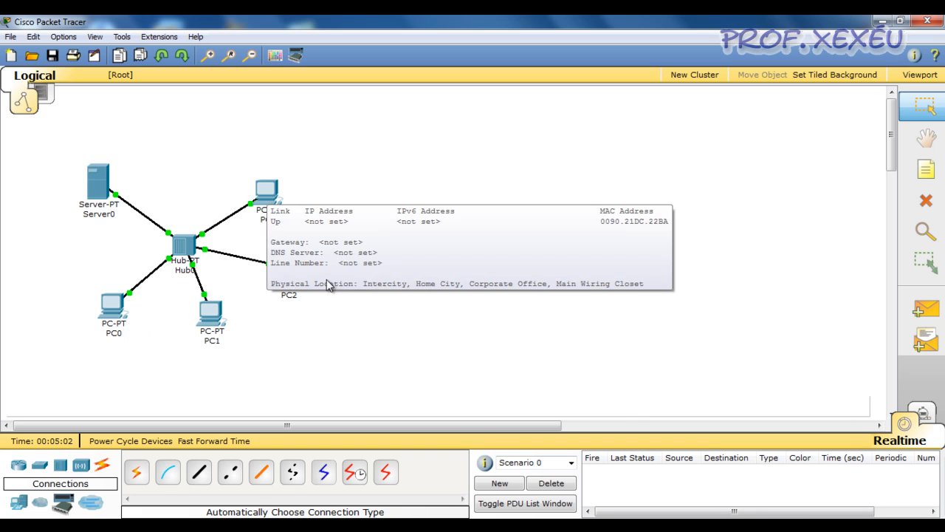
mouse_move(112, 307)
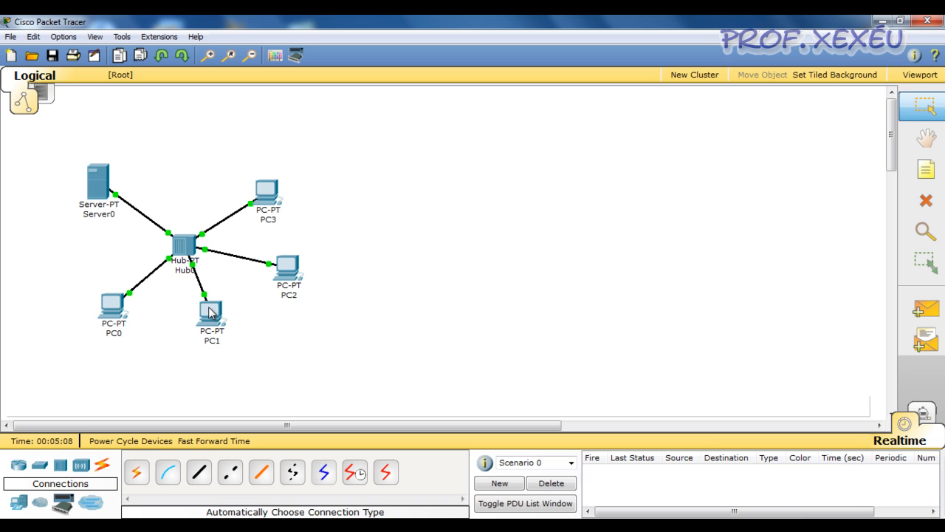
Check the IP address summaries of PC1 and Server0.
mouse_move(211, 313)
mouse_move(122, 193)
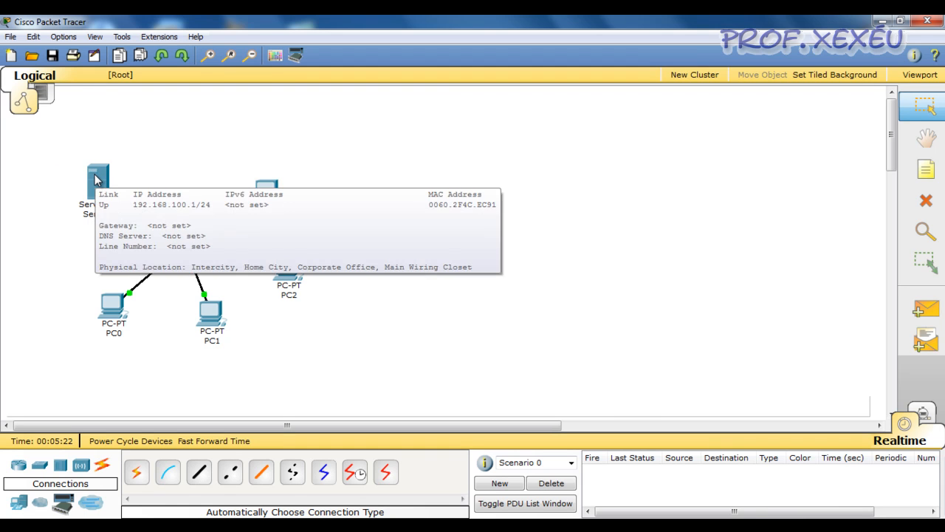
click(19, 182)
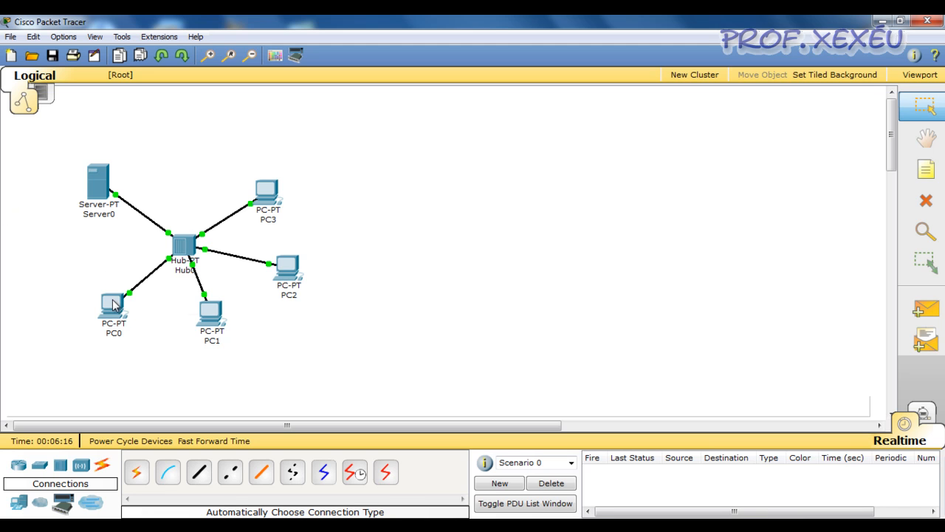
Set PC0's IP configuration to DHCP so that it requests an address from the server.
mouse_move(112, 299)
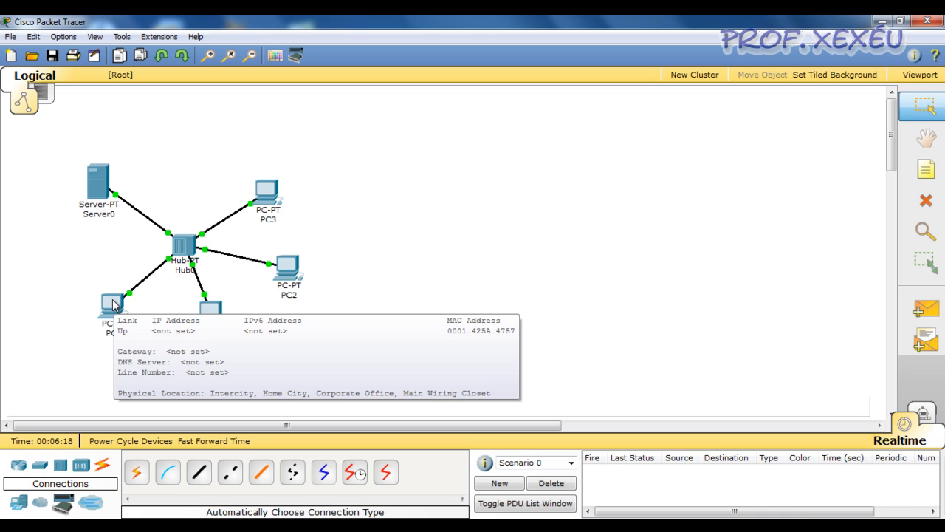
click(112, 299)
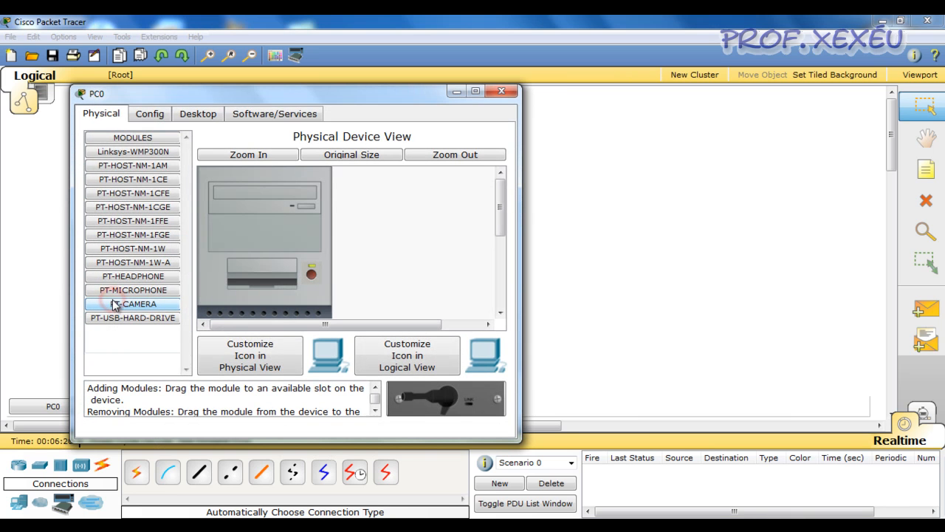
click(205, 114)
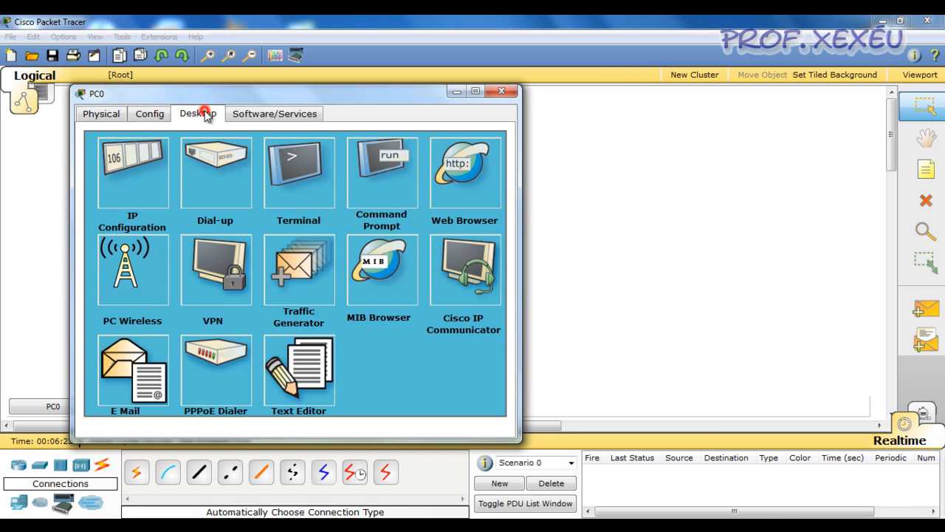
click(144, 188)
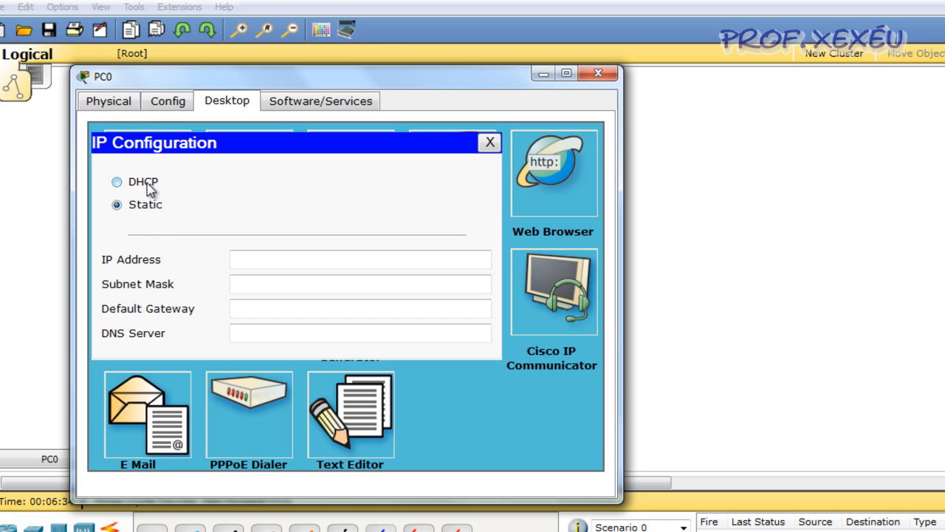
click(150, 189)
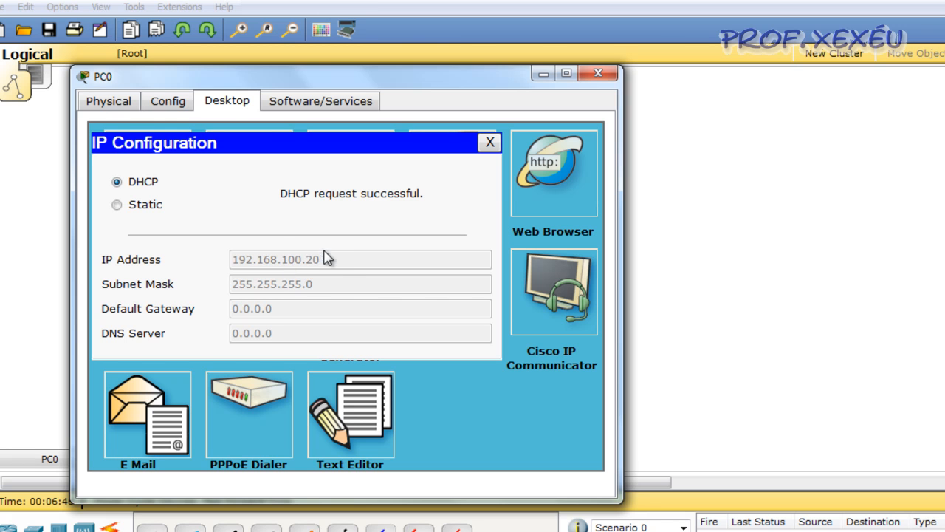
click(490, 142)
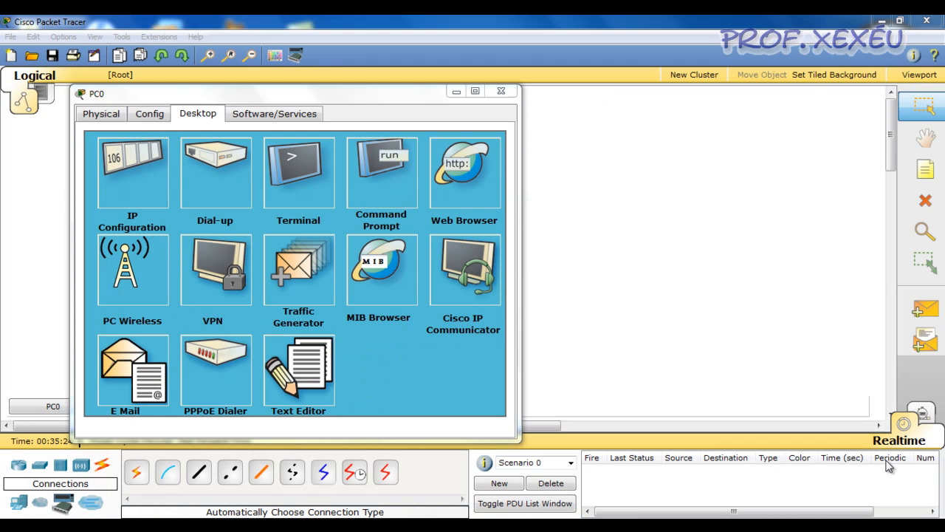
Review PC0's IP configuration again and close its device window.
click(138, 171)
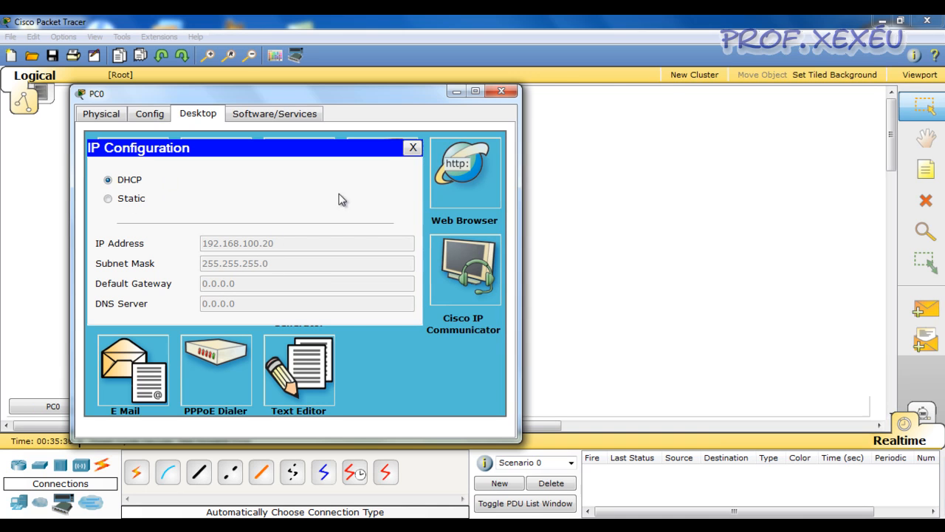
click(413, 148)
click(512, 94)
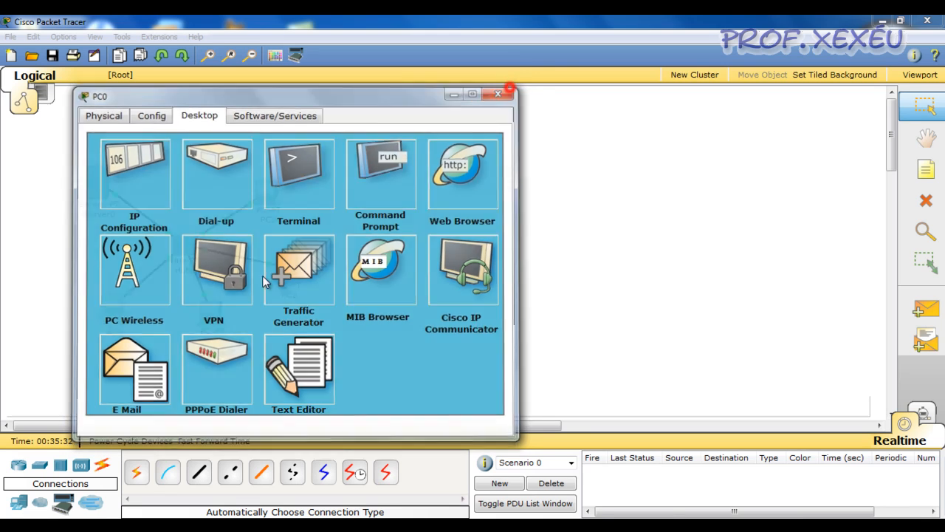
Send a simple PDU from PC0 to PC1 and another from PC1 back to PC0.
click(925, 310)
click(115, 305)
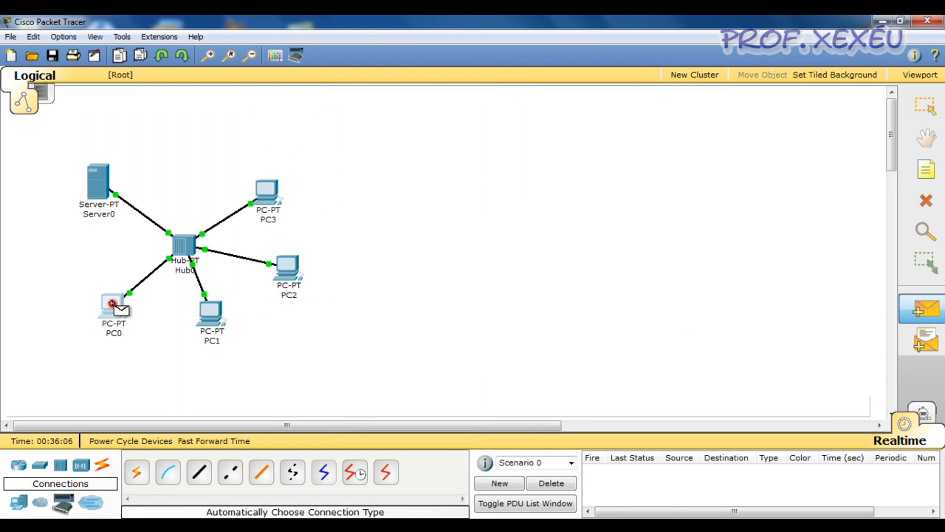
click(213, 316)
click(926, 310)
click(212, 311)
click(113, 304)
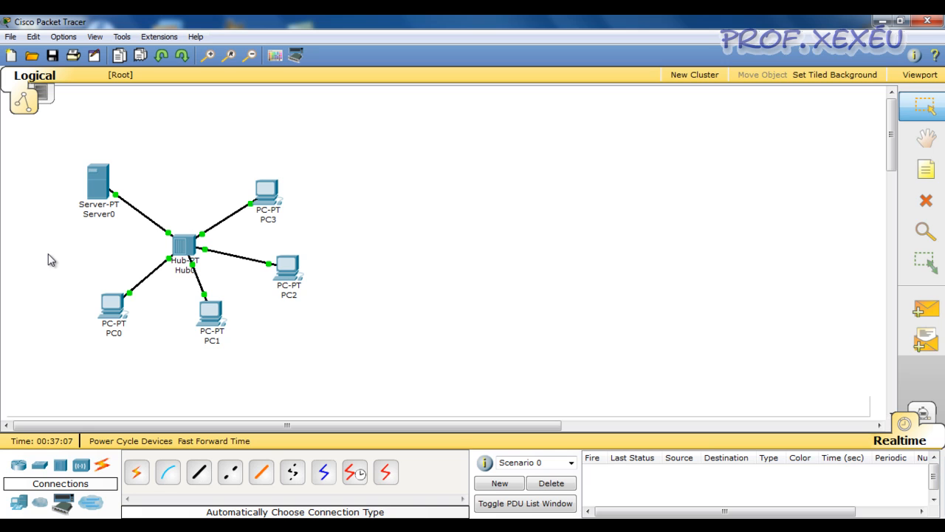
Change to Simulation mode and filter the event list to show only DHCP events.
click(612, 376)
click(925, 416)
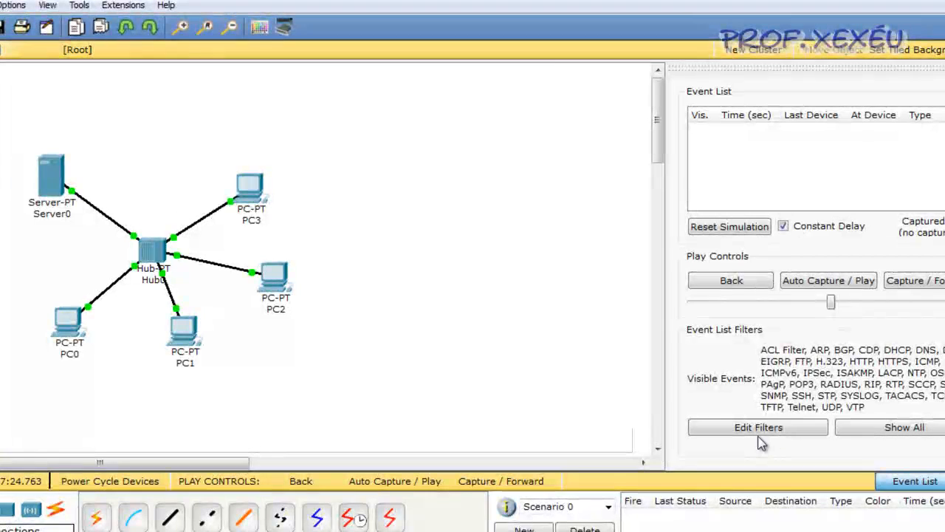
click(708, 409)
click(920, 381)
click(839, 202)
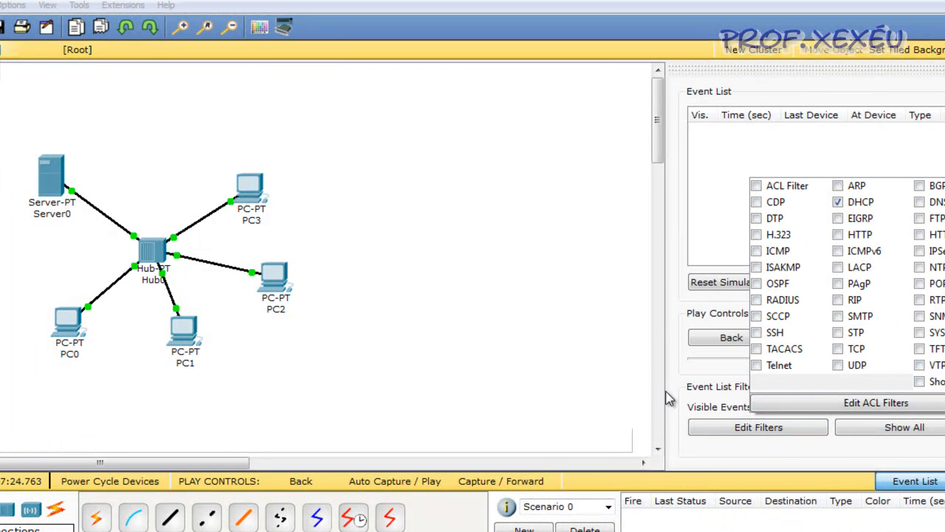
click(691, 375)
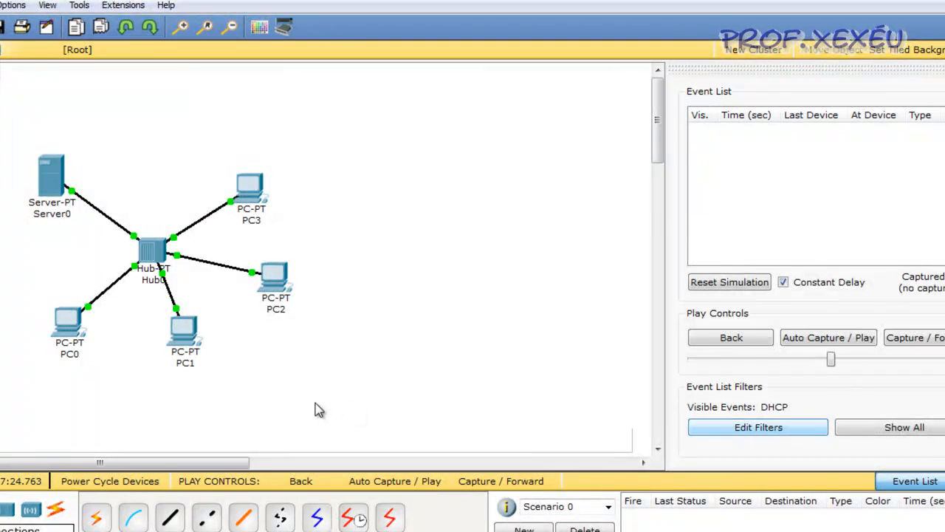
Switch PC0's IP configuration to Static and back to DHCP, and advance the simulation until its DHCP packet reaches Hub0.
click(66, 323)
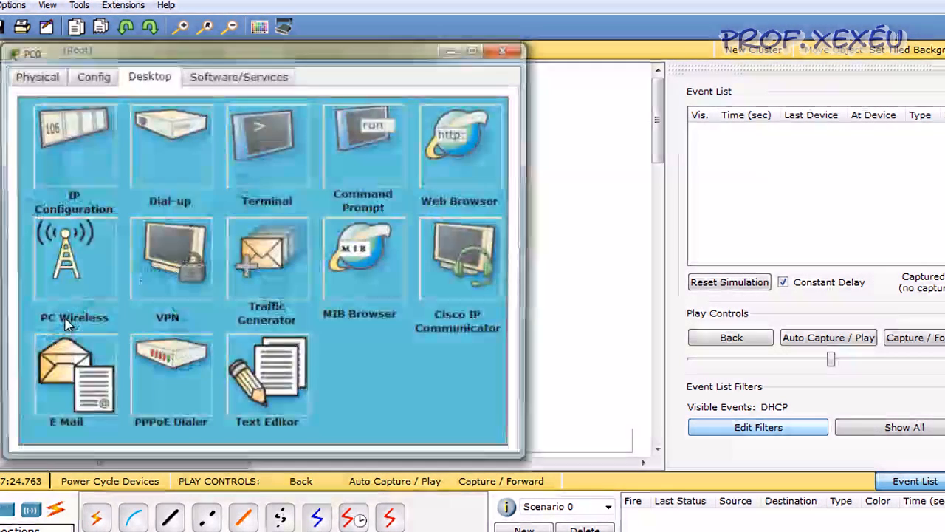
drag(162, 56, 350, 199)
click(260, 288)
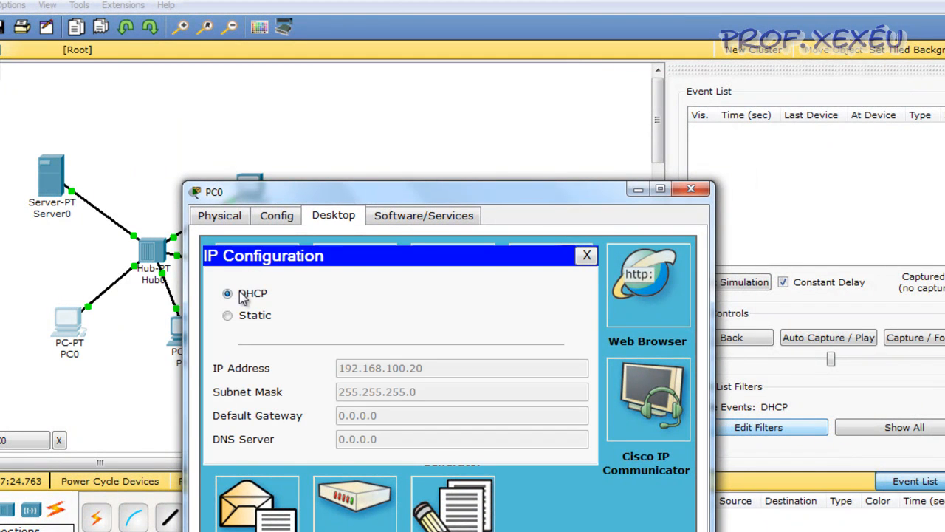
click(244, 314)
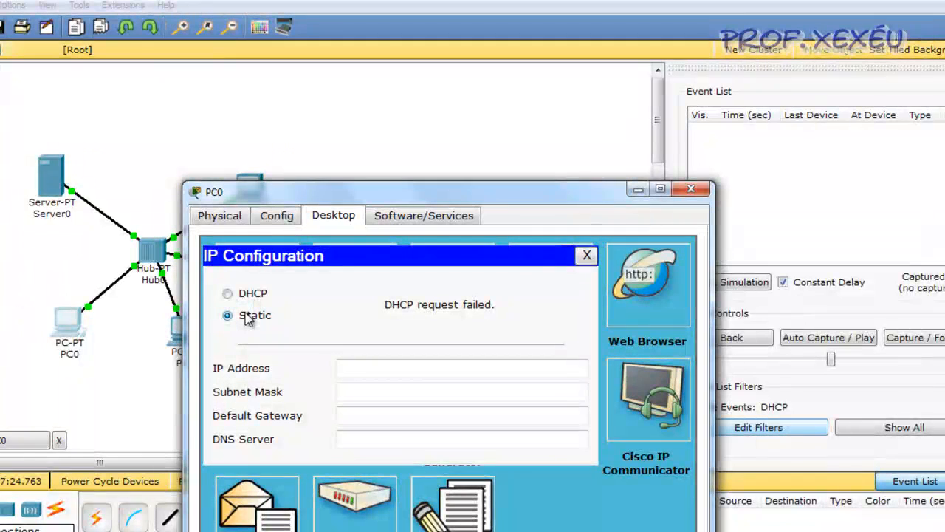
click(257, 295)
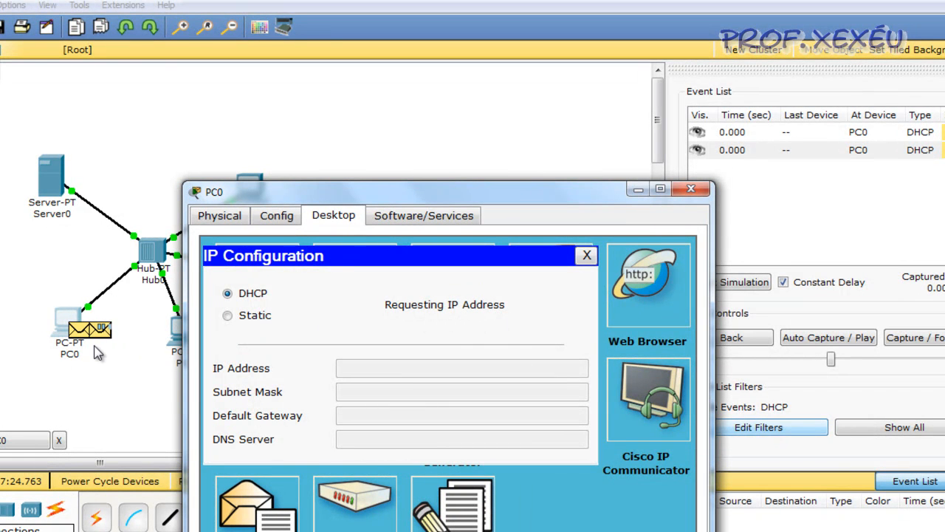
click(929, 341)
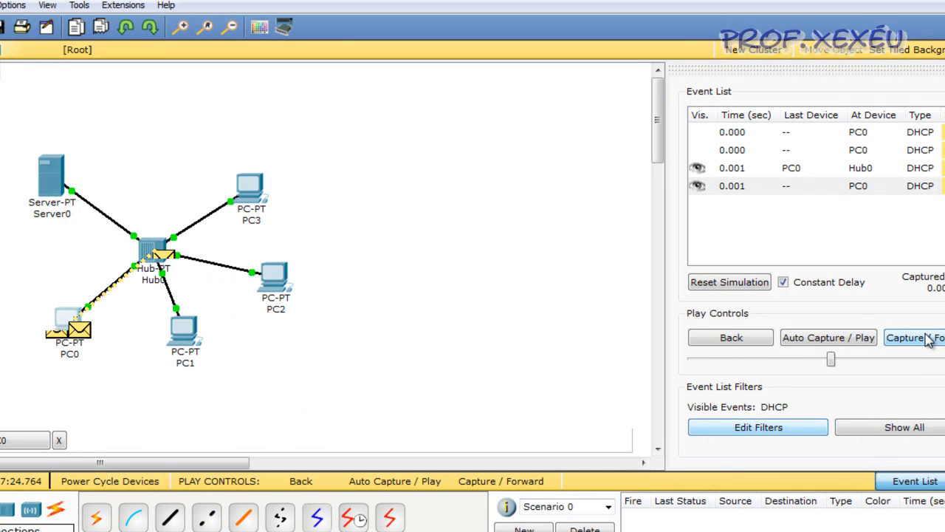
click(729, 337)
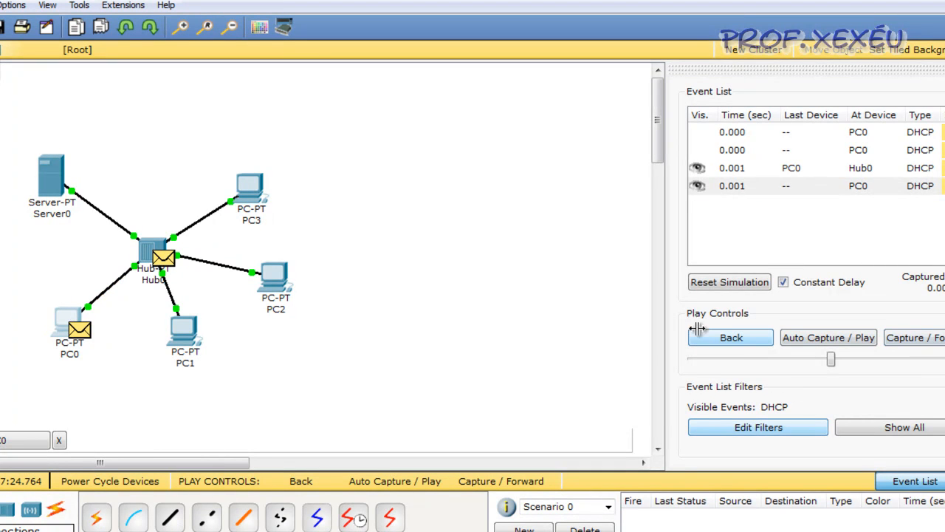
Examine the IP, UDP and DHCP fields in the inbound PDU details of the packet at Hub0.
click(167, 262)
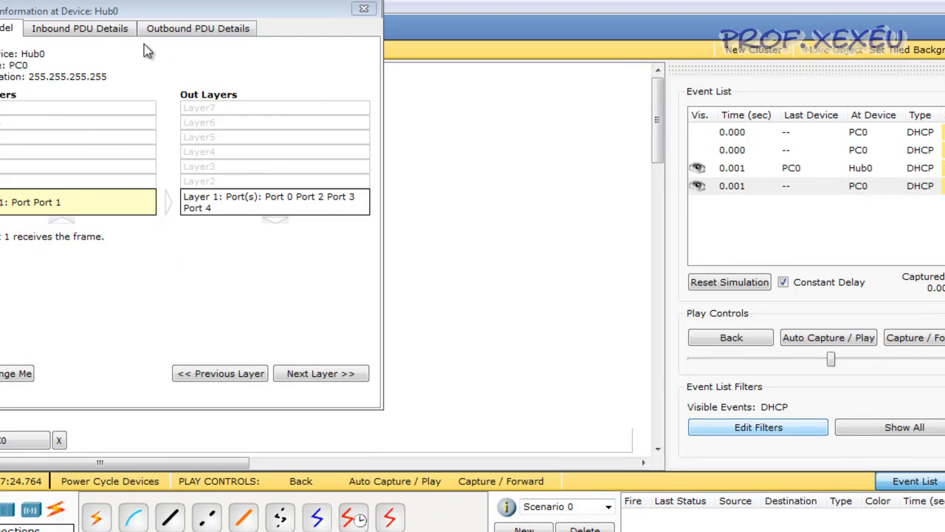
click(116, 33)
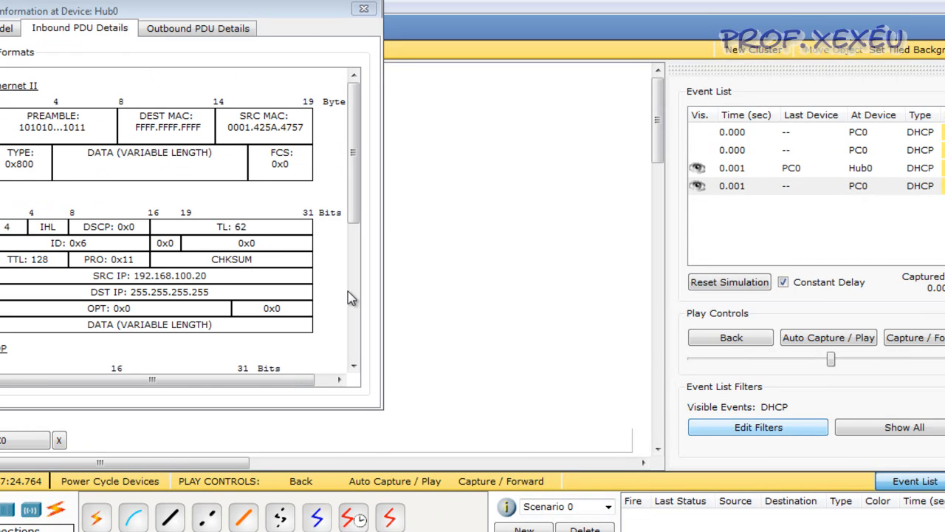
mouse_move(355, 295)
mouse_down()
mouse_move(363, 207)
mouse_move(370, 301)
mouse_up()
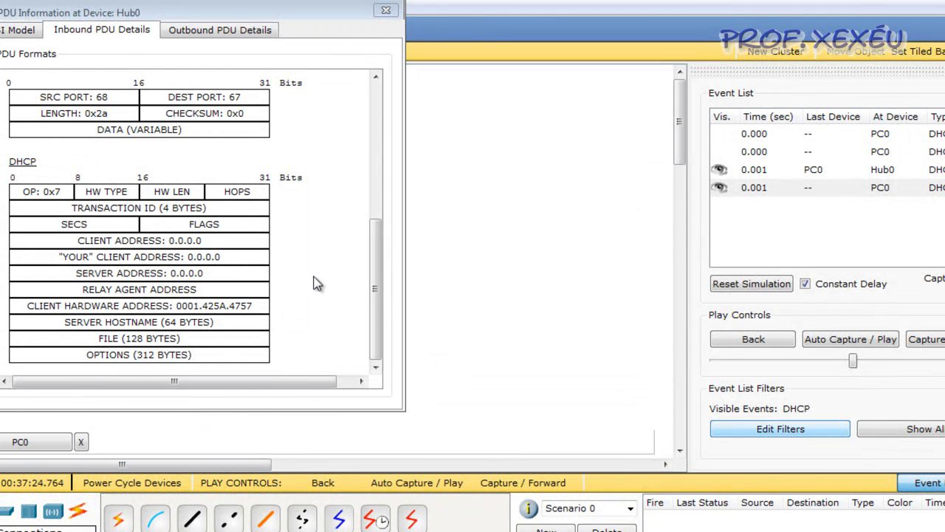
drag(377, 269, 394, 239)
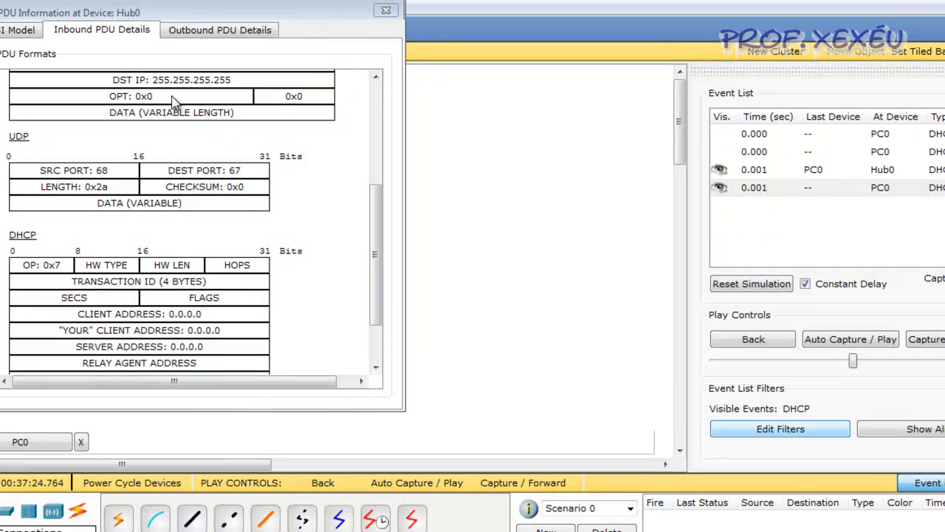
drag(372, 211, 373, 248)
click(385, 10)
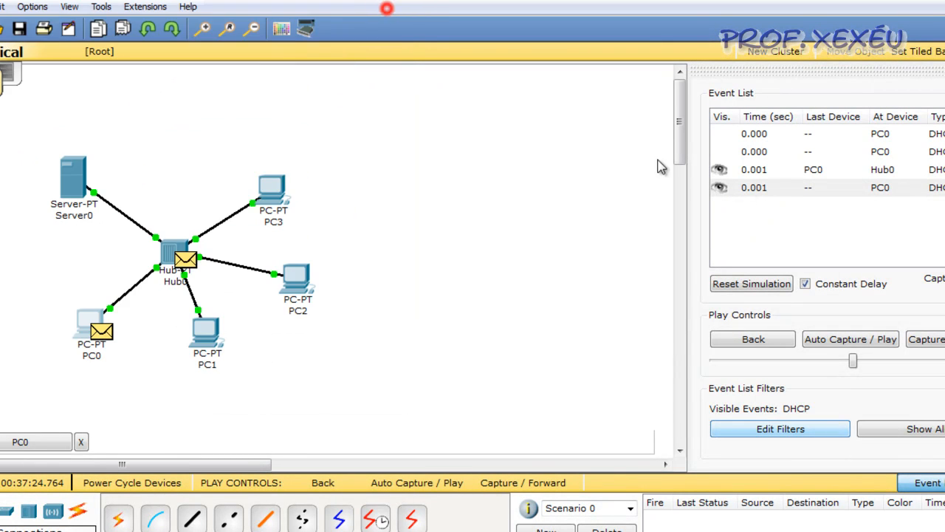
Advance the simulation until Hub0 has forwarded both DHCP packets from PC0 to Server0 and the other PCs.
click(923, 341)
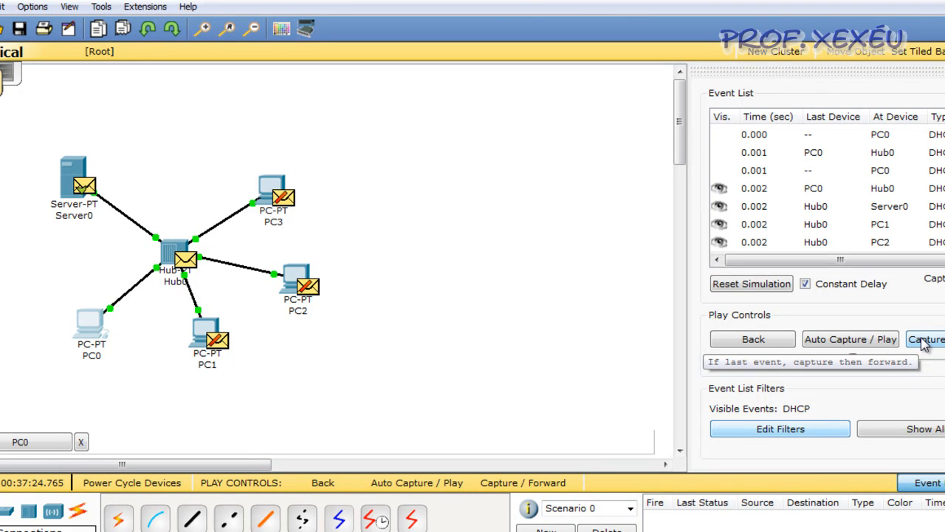
click(923, 341)
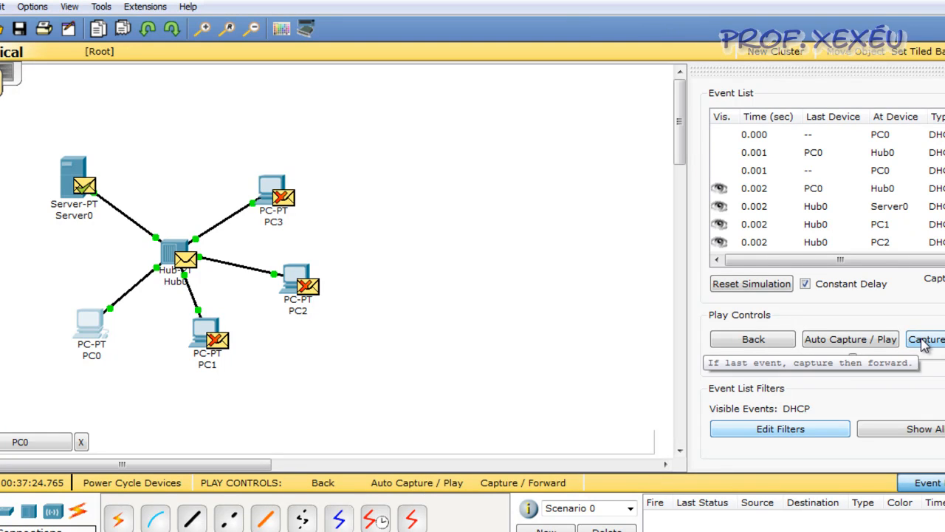
click(923, 344)
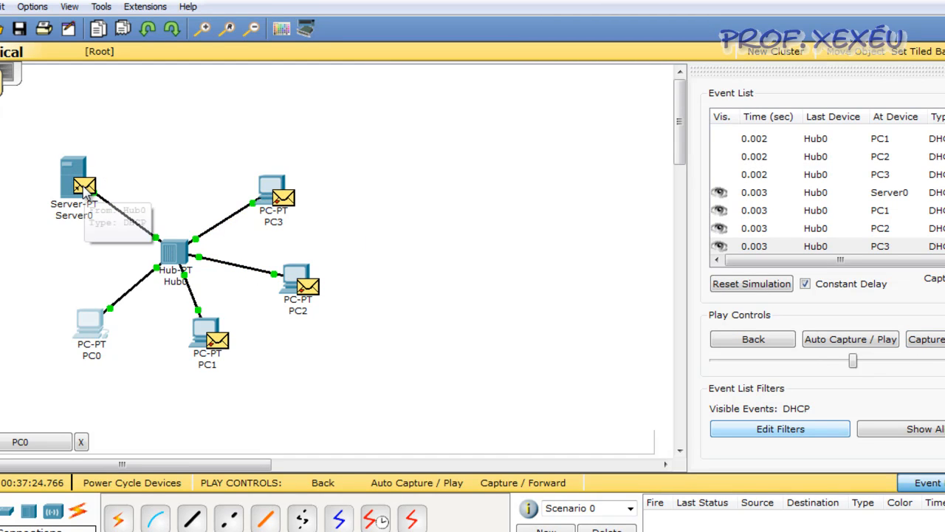
key(alt+Tab)
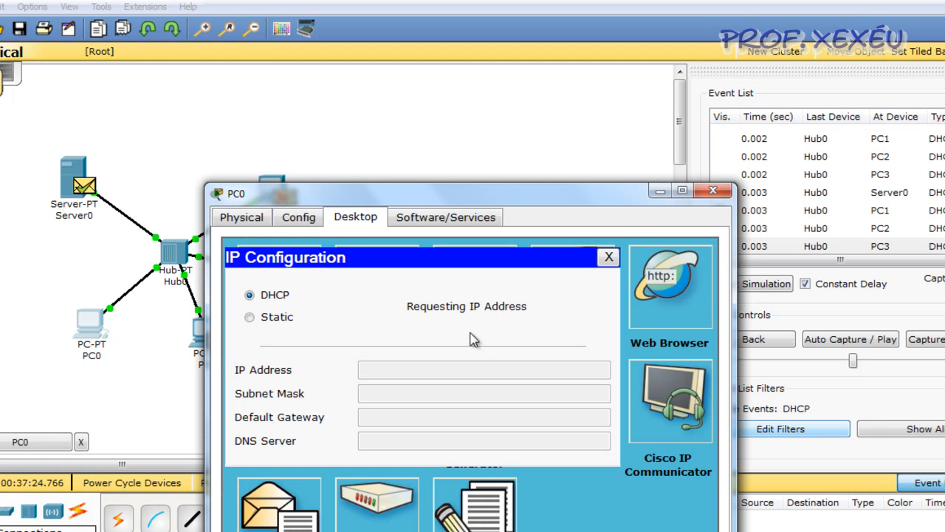
click(653, 192)
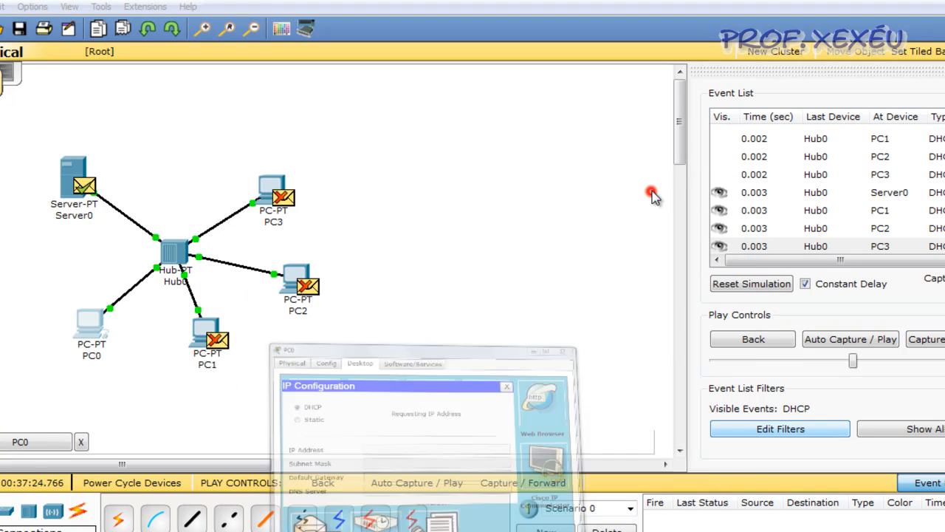
Examine the inbound PDU details of the DHCP packet at Server0, down to its DHCP section.
click(87, 179)
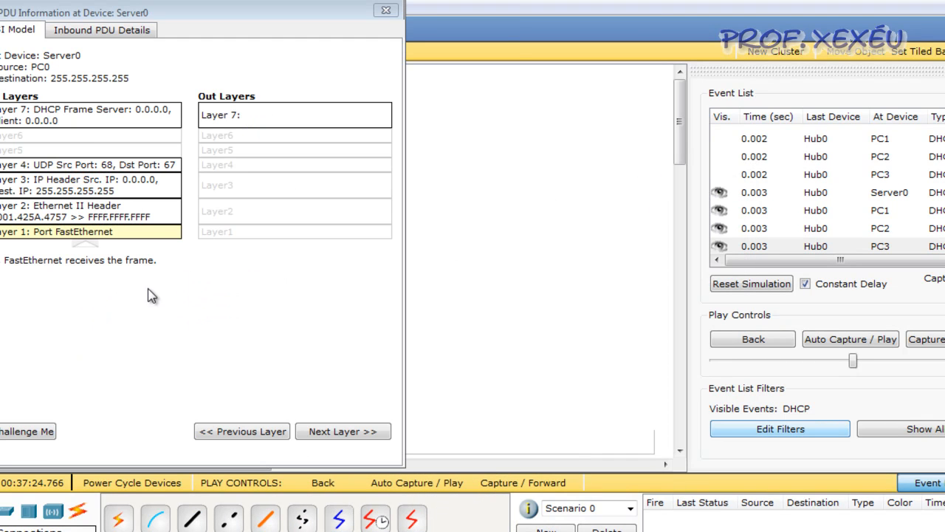
click(106, 33)
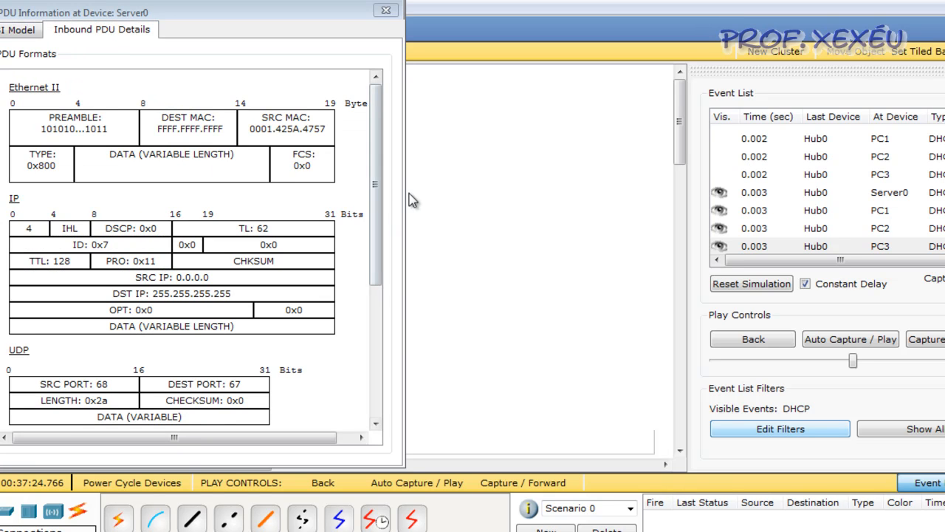
drag(375, 212, 382, 350)
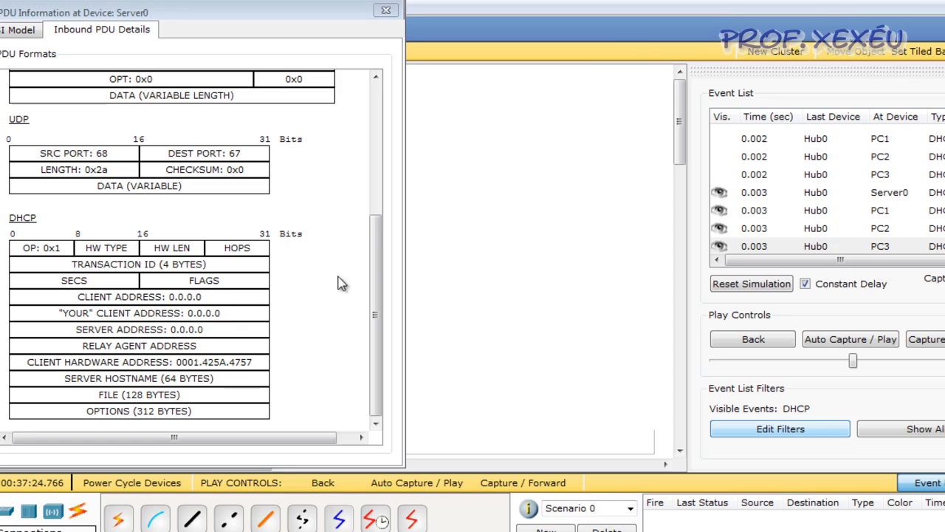
click(386, 10)
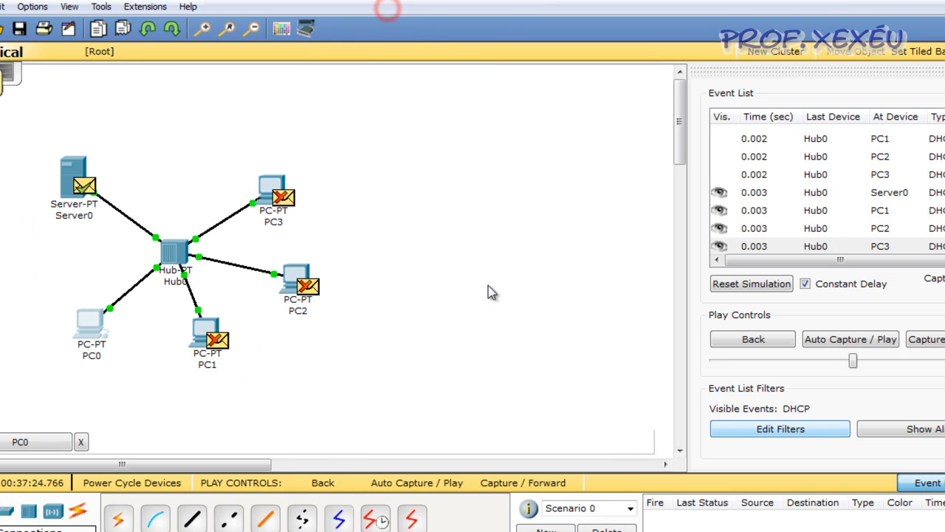
Advance the simulation until Server0's DHCP reply reaches PC0 through Hub0, and view its PDU layer information at PC0.
click(932, 340)
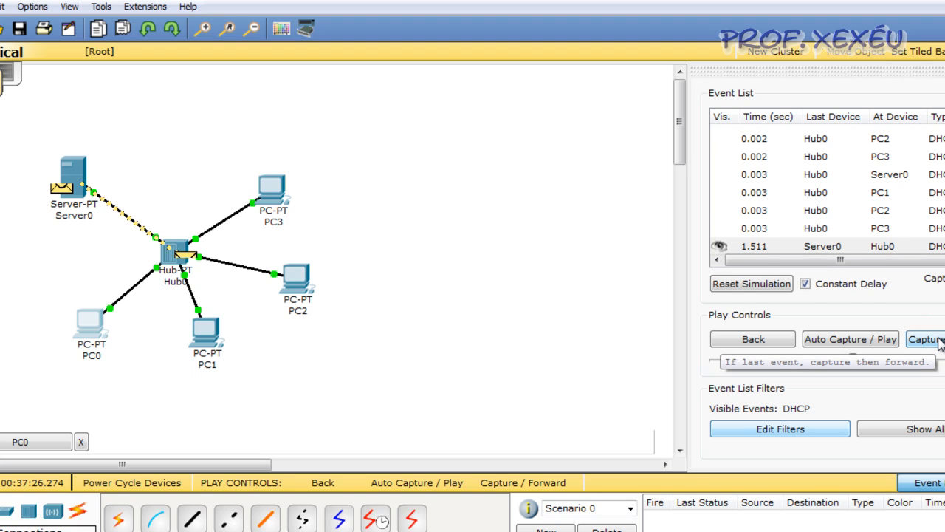
click(924, 342)
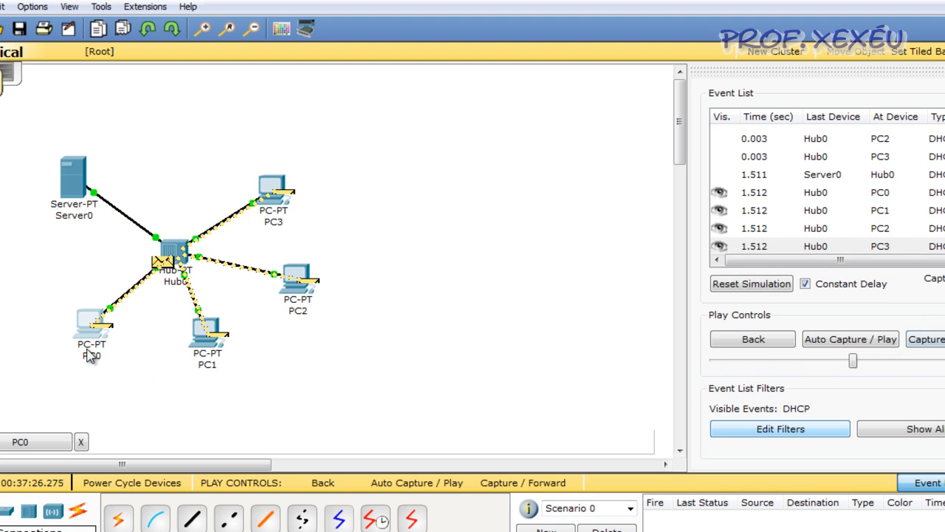
click(99, 326)
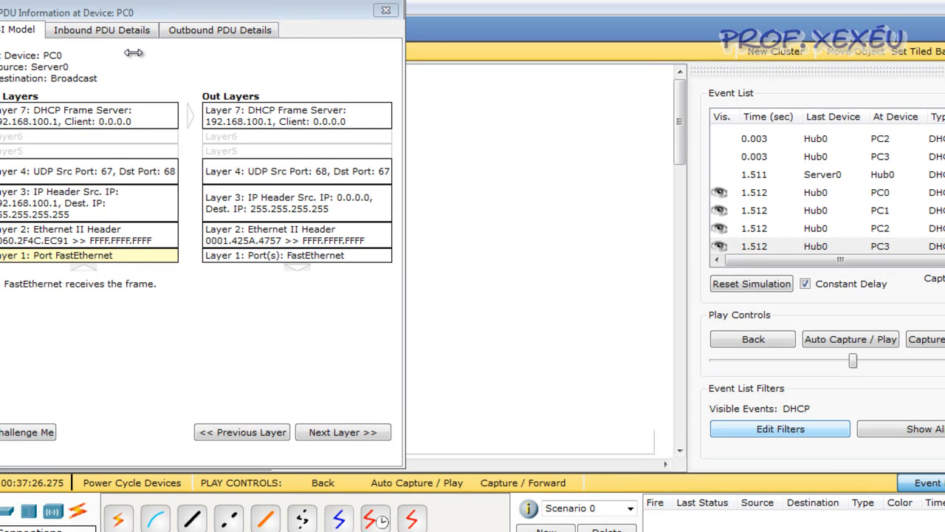
click(387, 11)
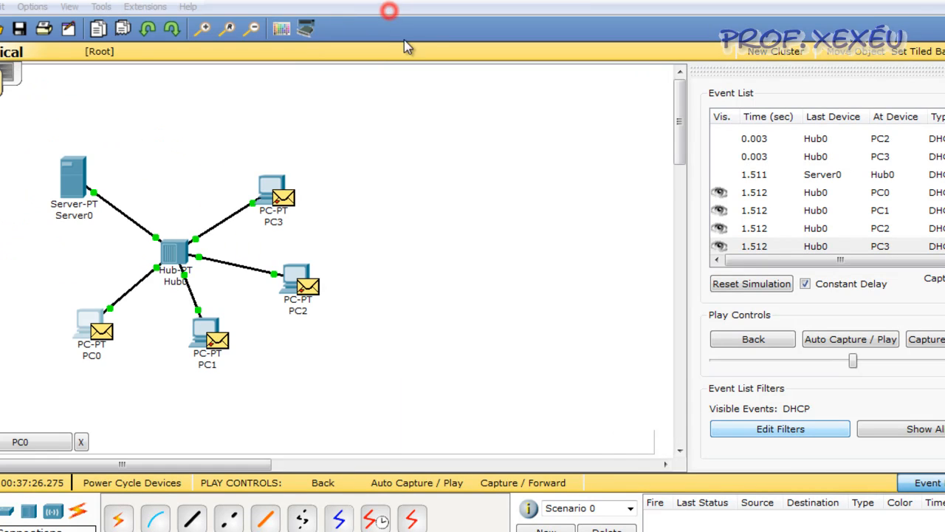
Advance the simulation until PC0's next DHCP packet reaches Server0, and examine its inbound PDU details down to the DHCP section.
click(929, 339)
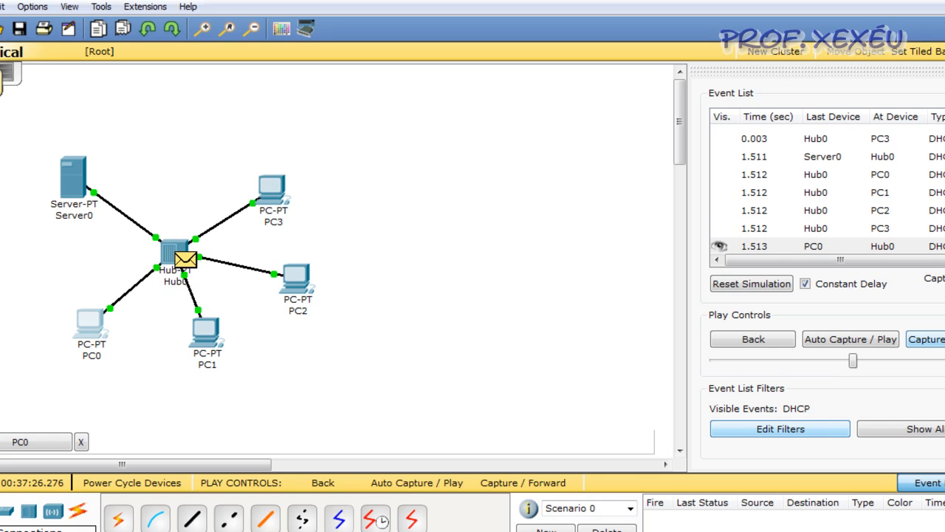
click(932, 339)
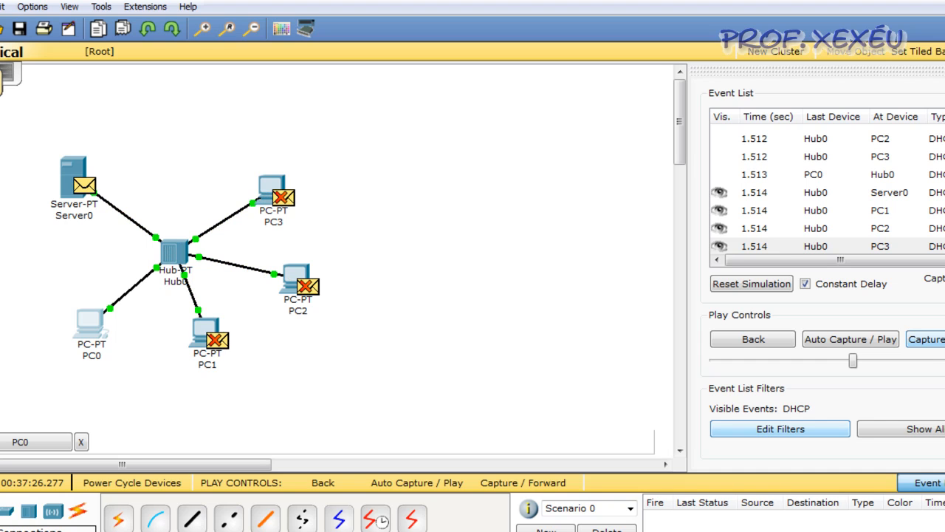
click(85, 184)
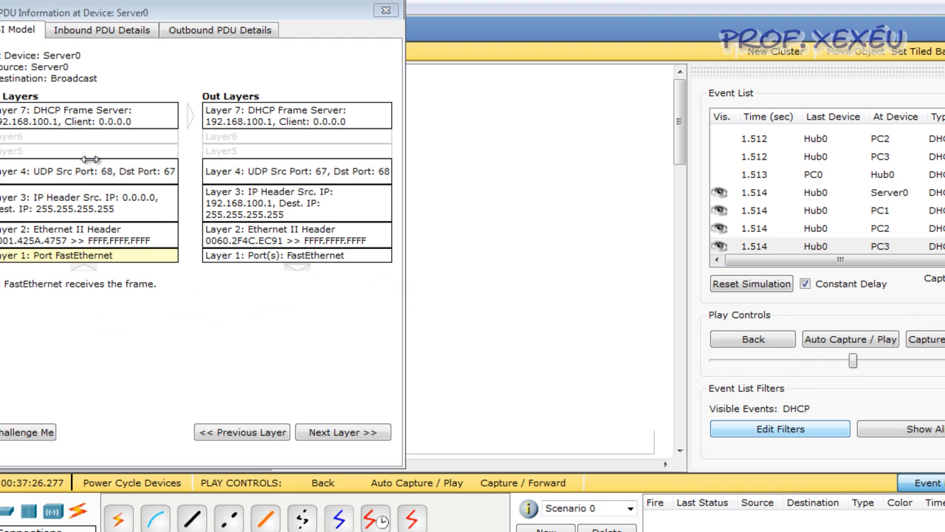
click(143, 31)
drag(381, 235, 383, 369)
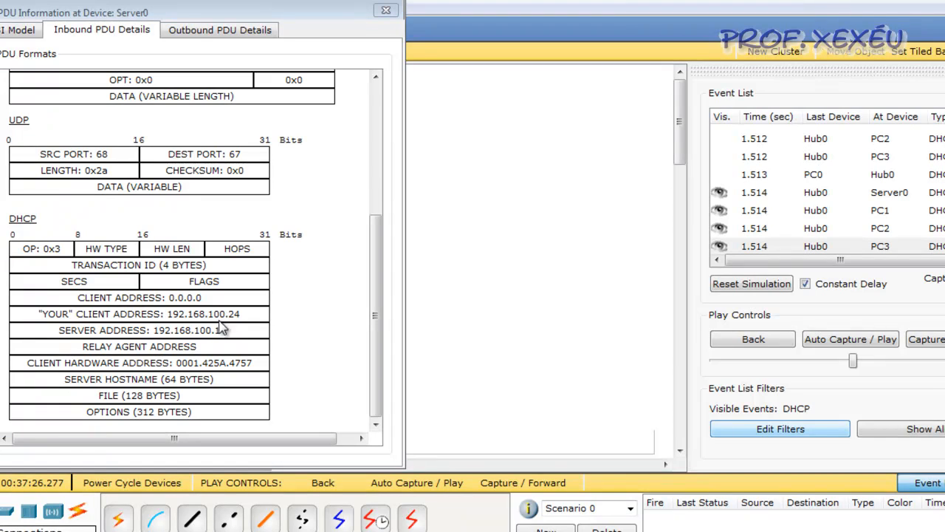
click(386, 10)
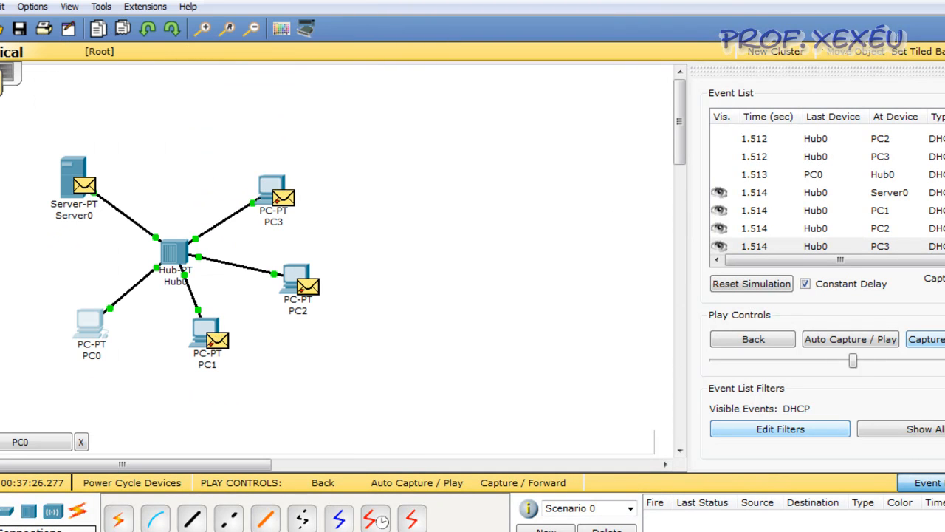
Advance the simulation until Server0's final DHCP reply reaches PC0, check PC0's IP configuration and close its window.
click(927, 339)
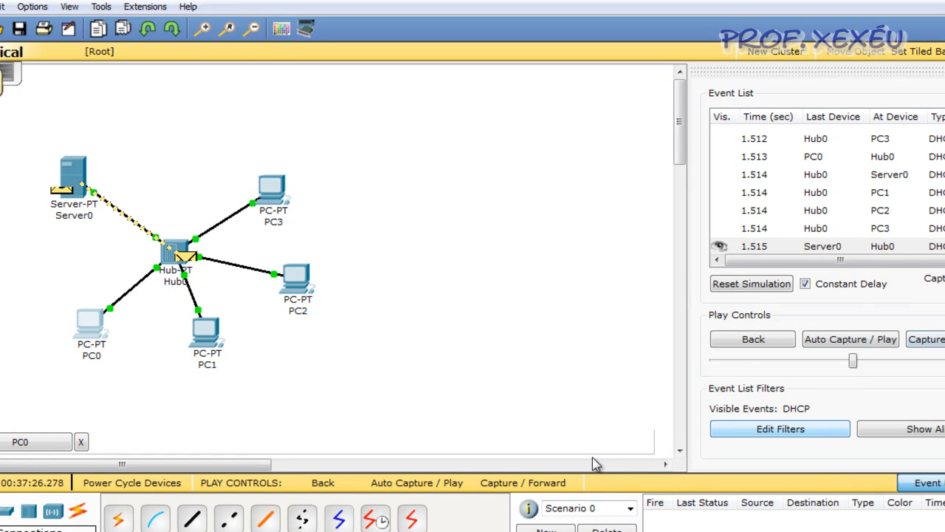
click(458, 531)
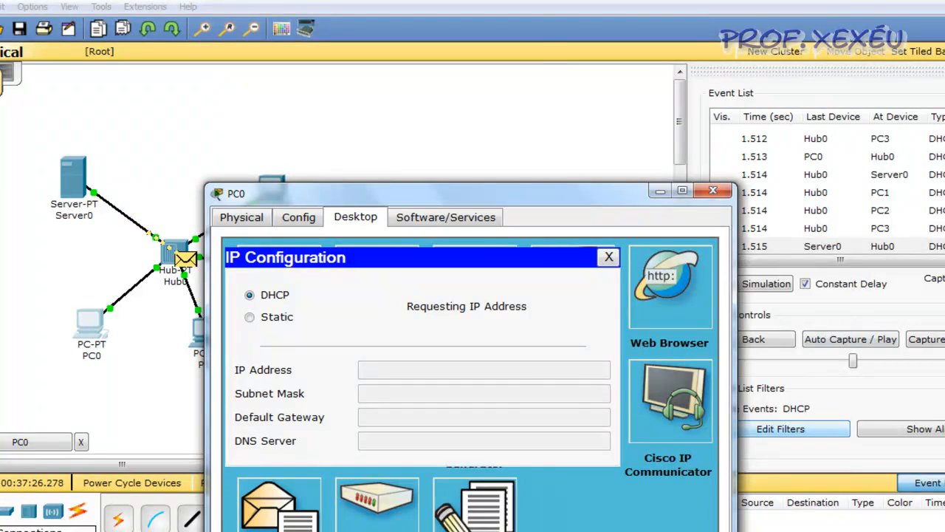
click(927, 339)
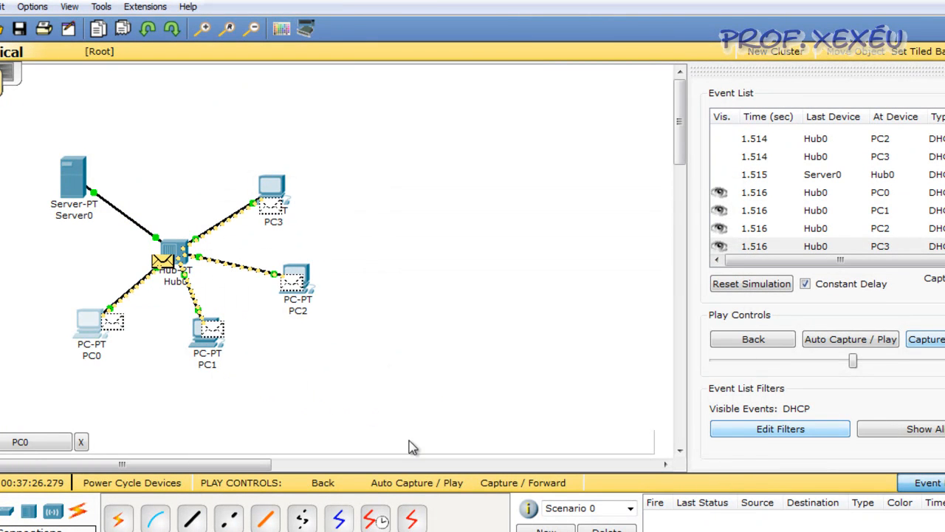
click(458, 531)
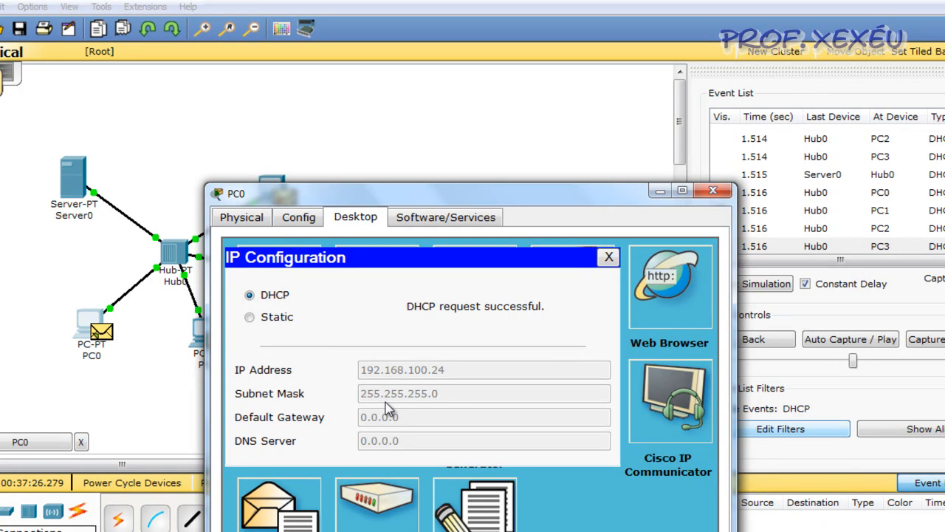
click(609, 259)
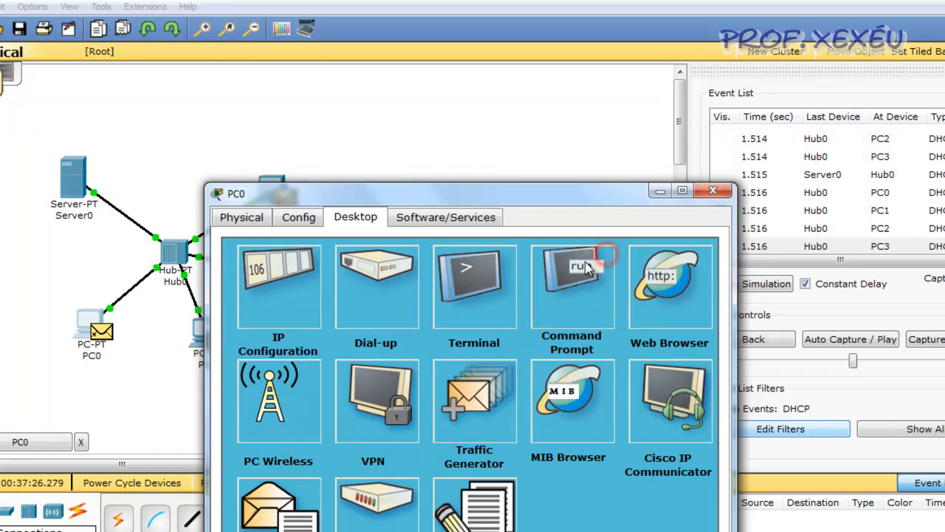
click(714, 192)
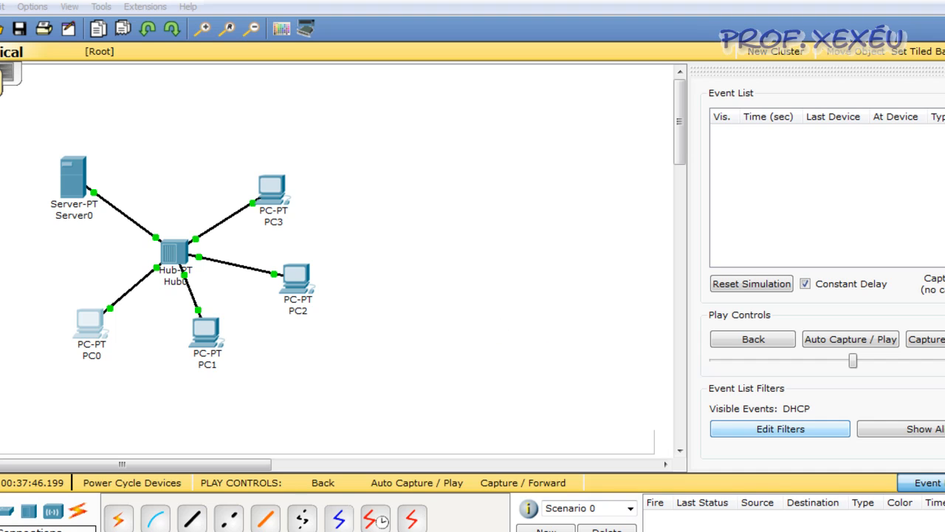
Return to Realtime mode and replace Hub0 with a 2950-24 switch in the centre of the network.
key(shift+r)
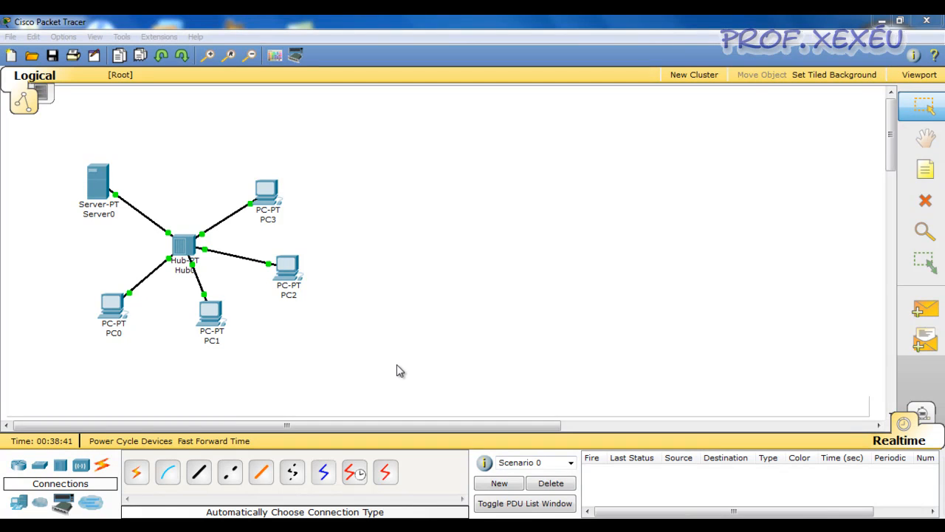
click(395, 369)
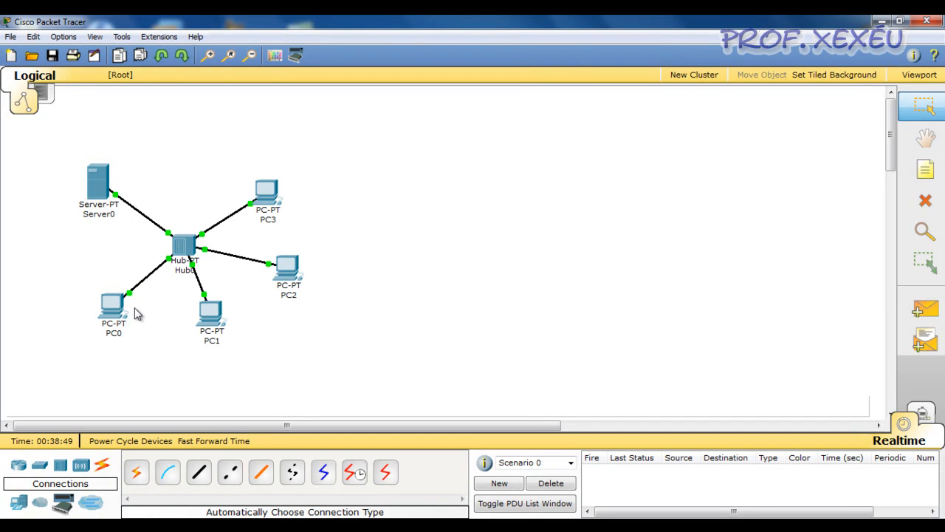
mouse_move(184, 262)
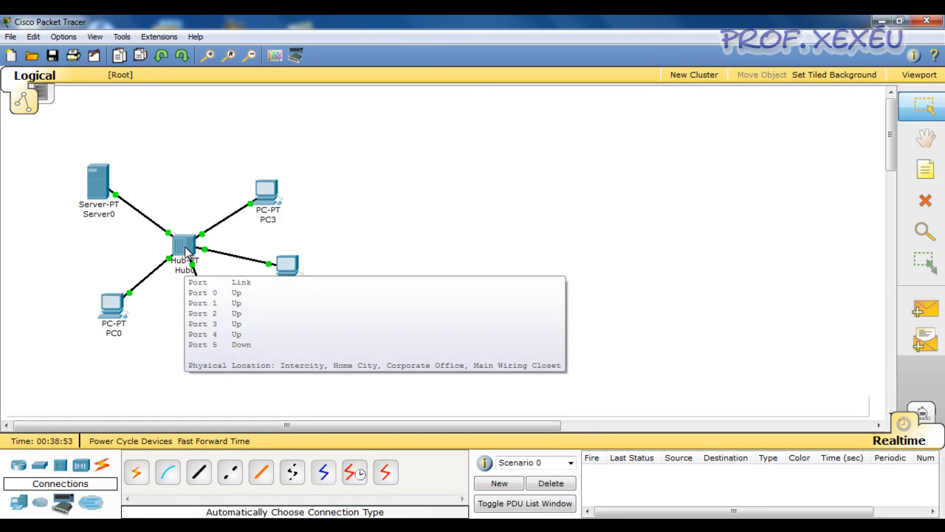
click(926, 201)
click(177, 248)
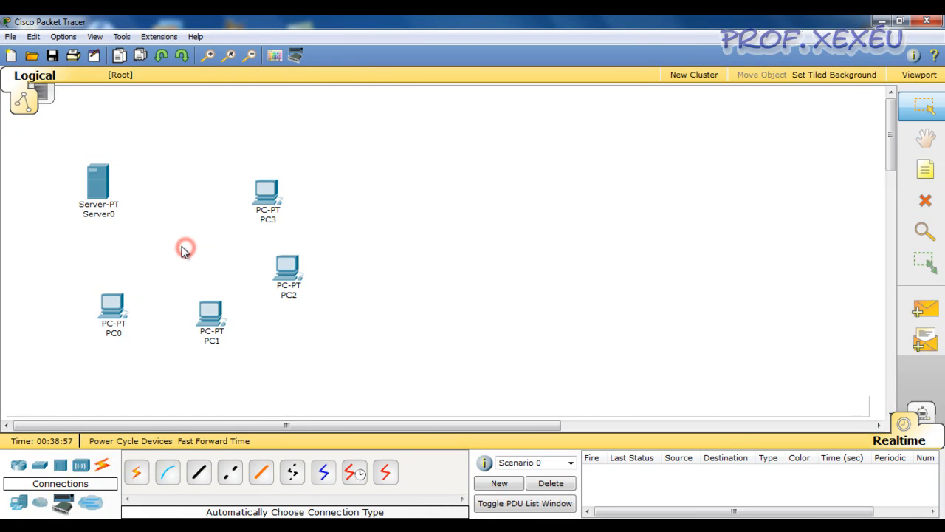
click(39, 470)
click(136, 470)
click(182, 235)
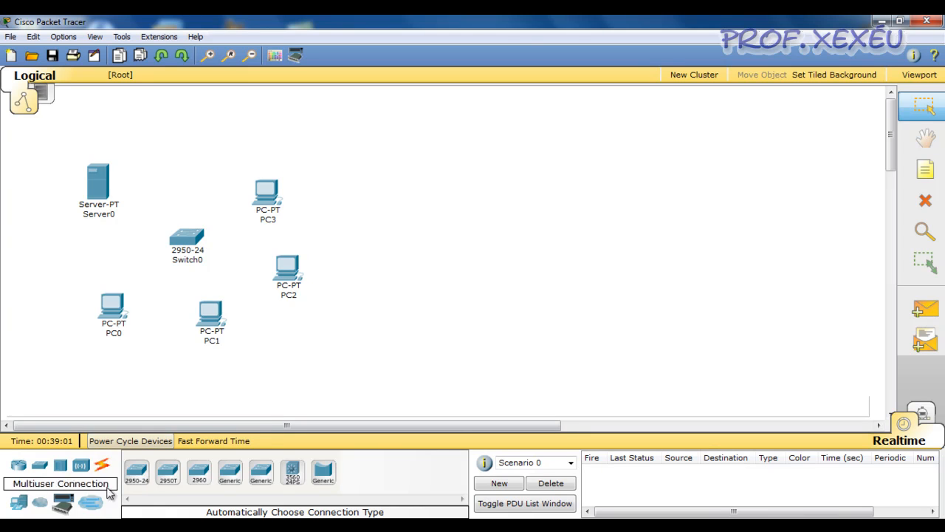
Connect PC0, PC1, PC2, PC3 and Server0 to Switch0 with automatically chosen cables.
click(102, 464)
click(138, 474)
click(112, 308)
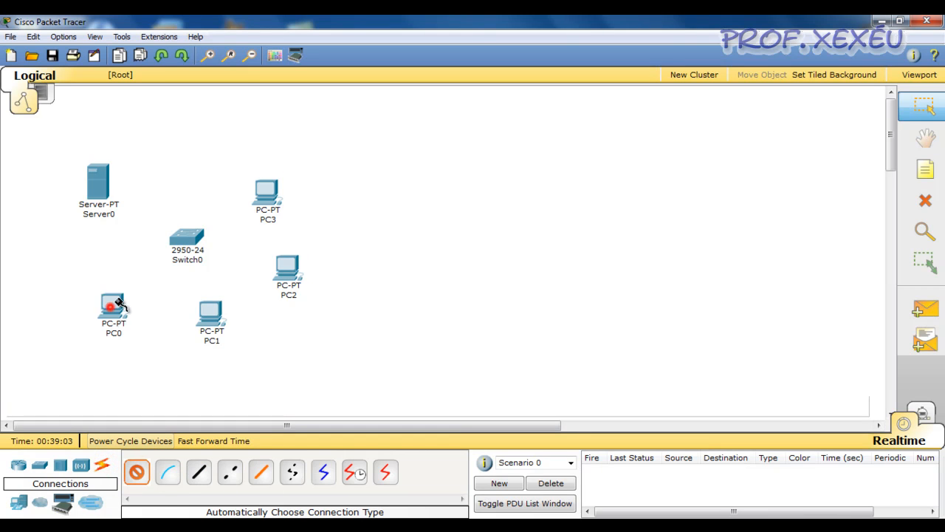
click(186, 244)
click(137, 472)
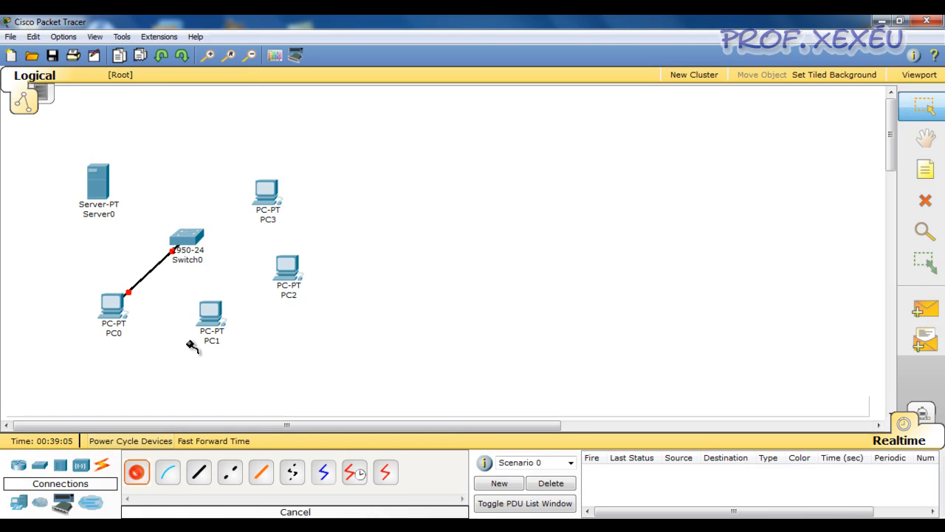
click(210, 312)
click(186, 244)
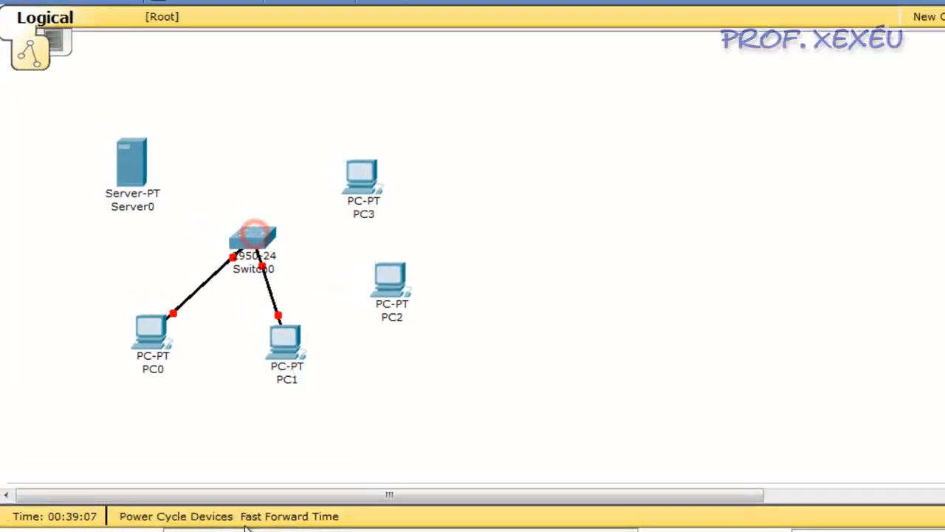
click(422, 279)
click(272, 234)
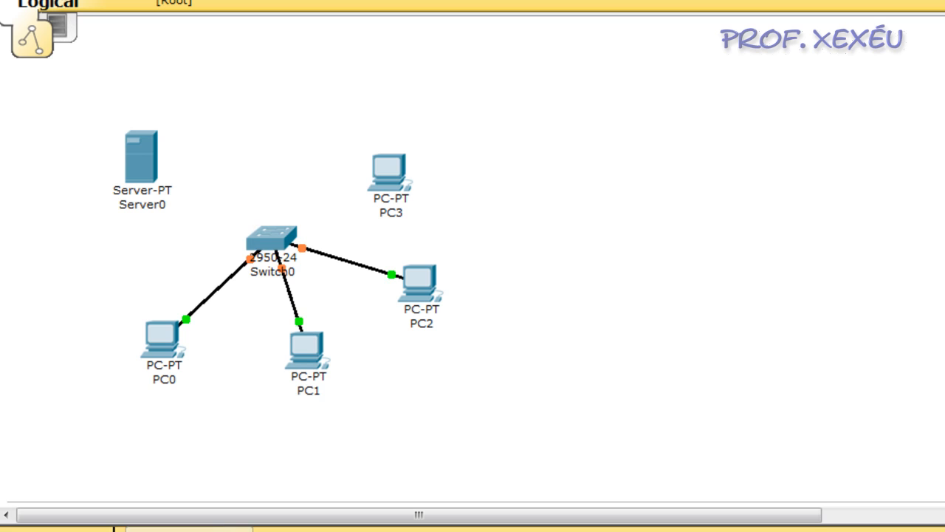
click(385, 165)
click(271, 229)
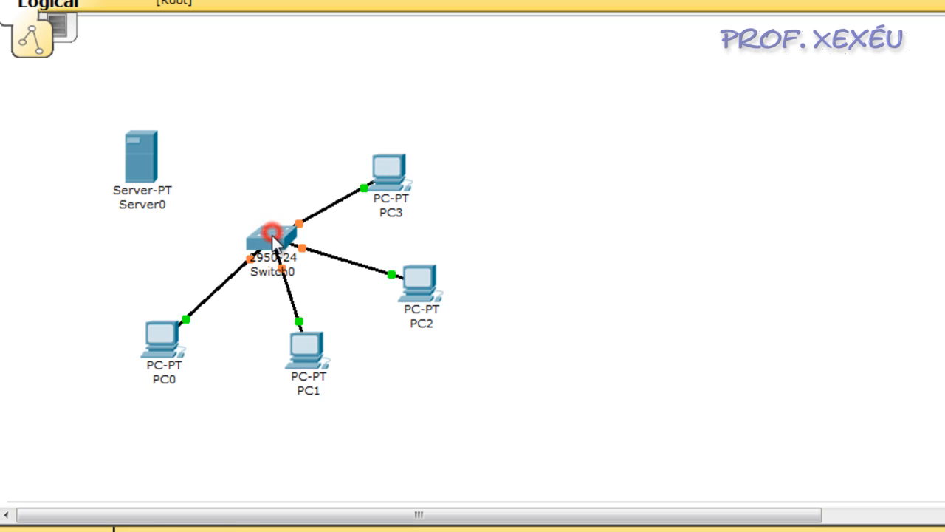
click(140, 163)
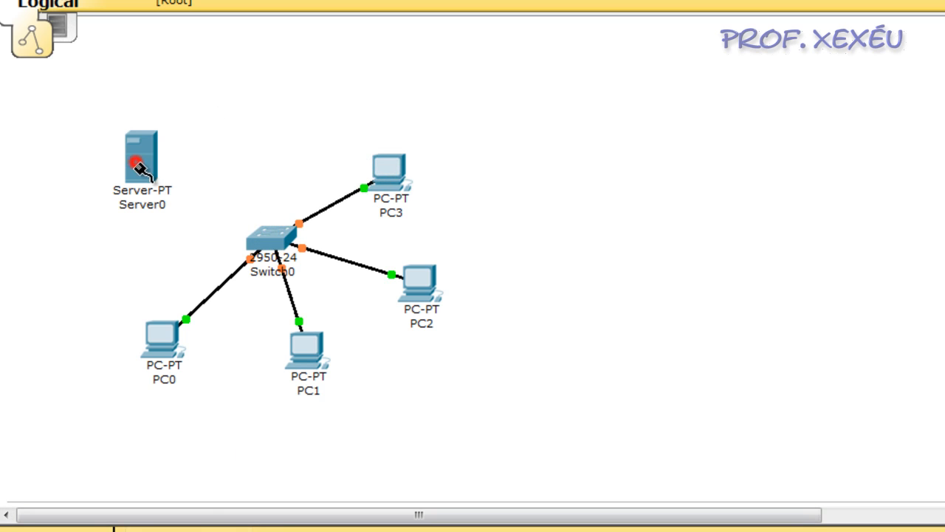
click(264, 230)
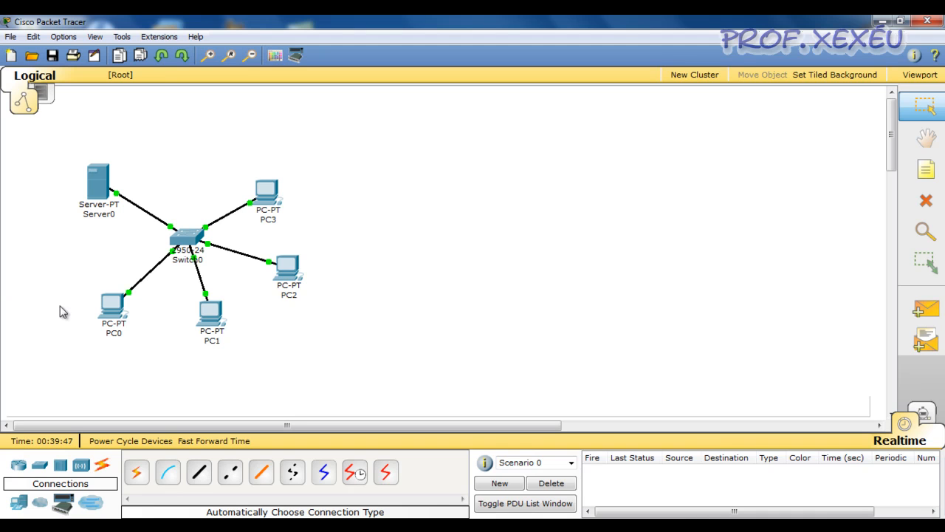
Send simple PDUs from PC0 to PC1 and from PC0 to Server0, and delete Scenario 0's PDUs.
click(522, 212)
click(924, 310)
click(130, 303)
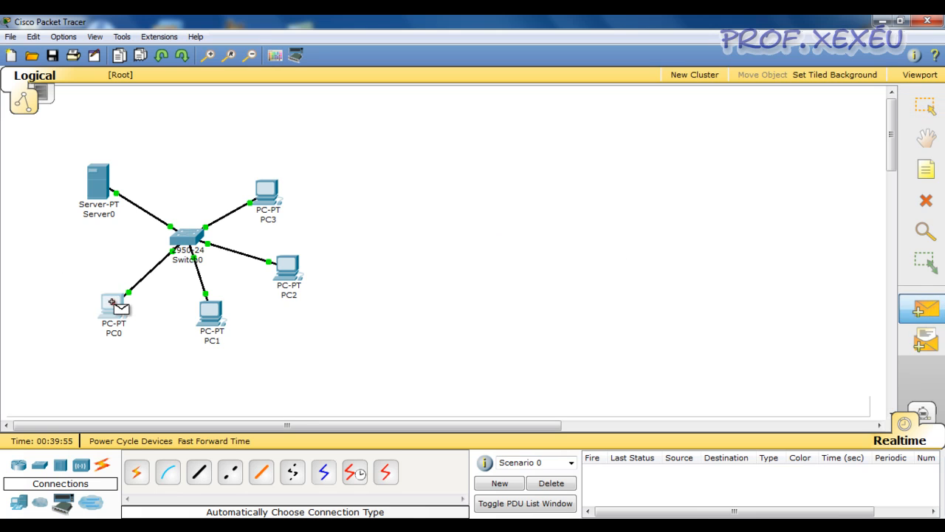
click(216, 313)
click(925, 310)
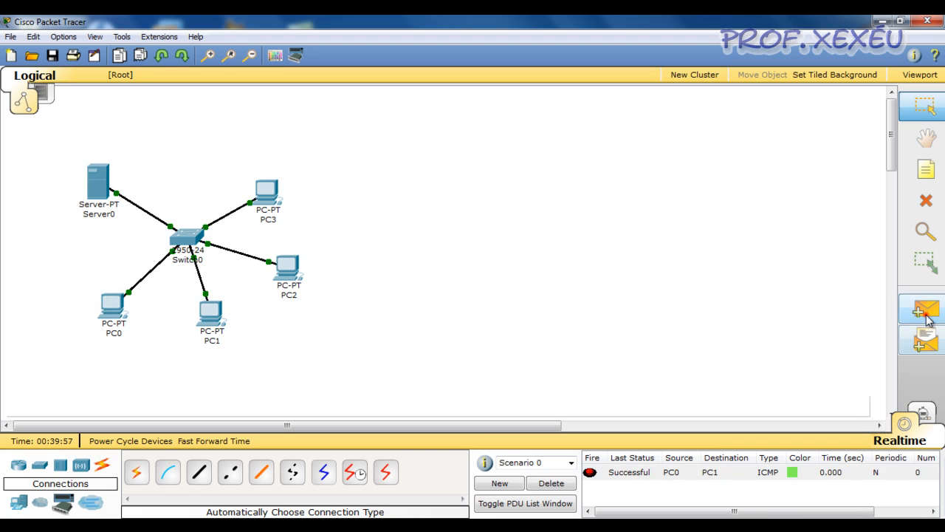
click(114, 305)
click(98, 179)
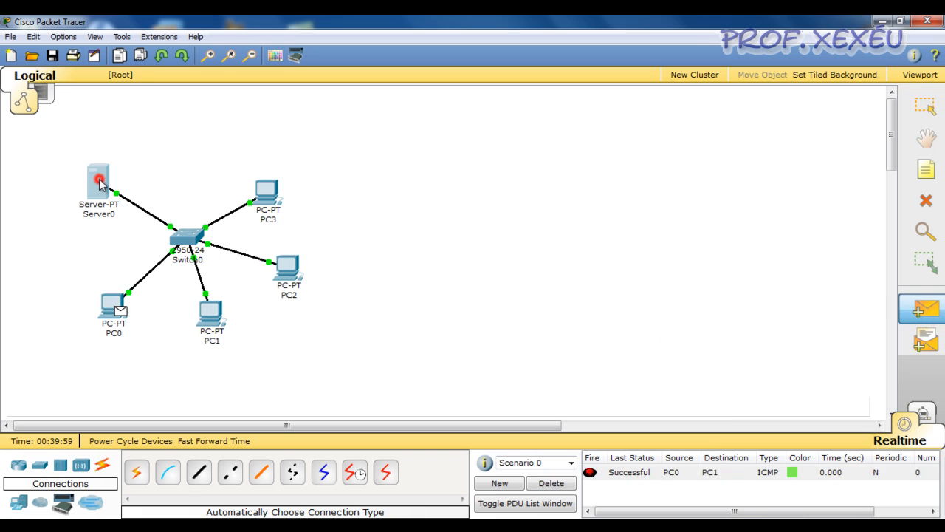
click(564, 483)
click(392, 340)
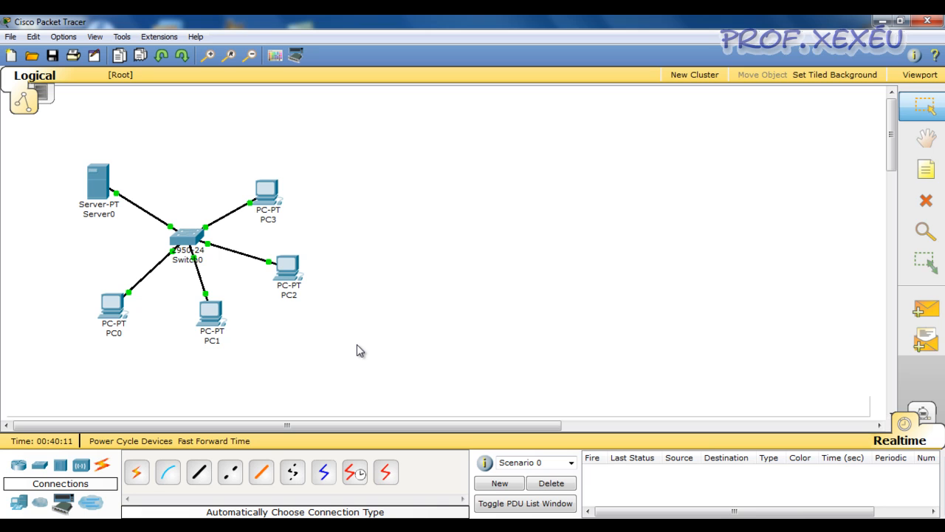
Enter Simulation mode and start a new DHCP request on PC0 by setting its IP configuration to Static and back to DHCP.
click(377, 331)
click(923, 411)
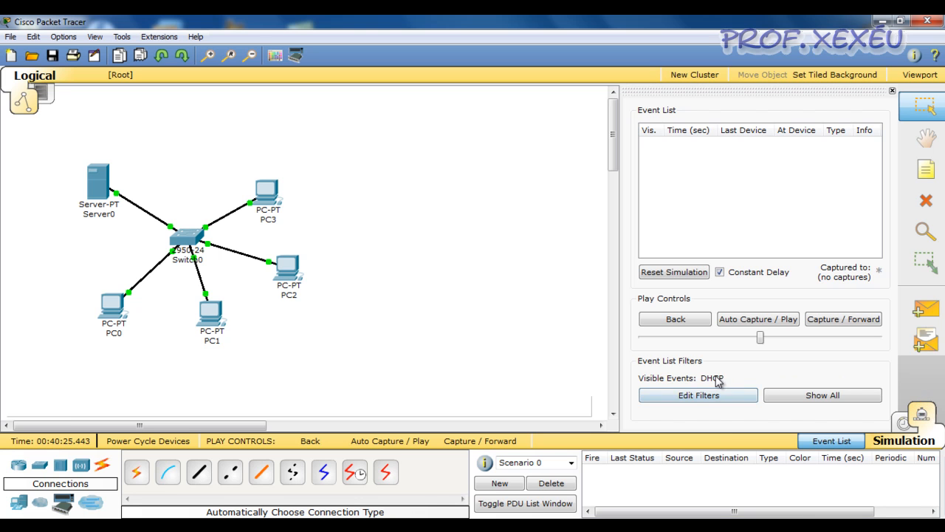
click(113, 309)
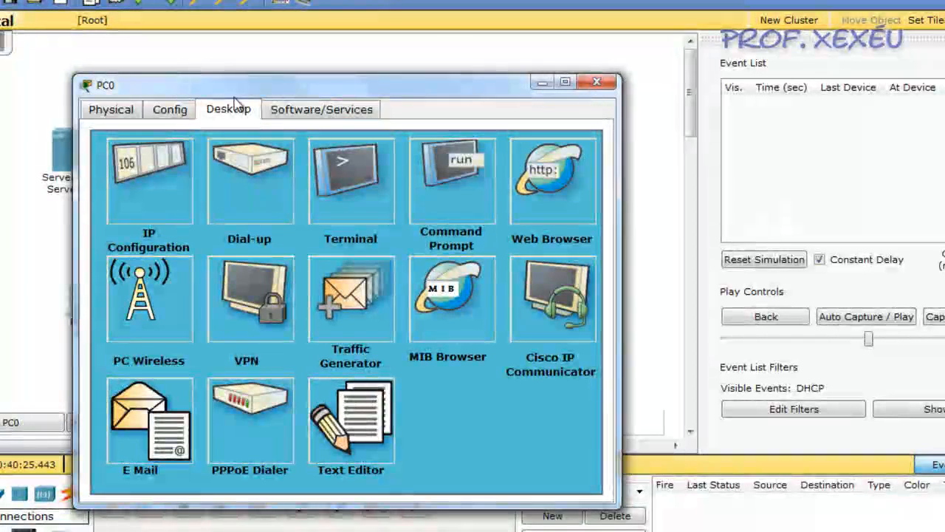
drag(279, 95, 480, 179)
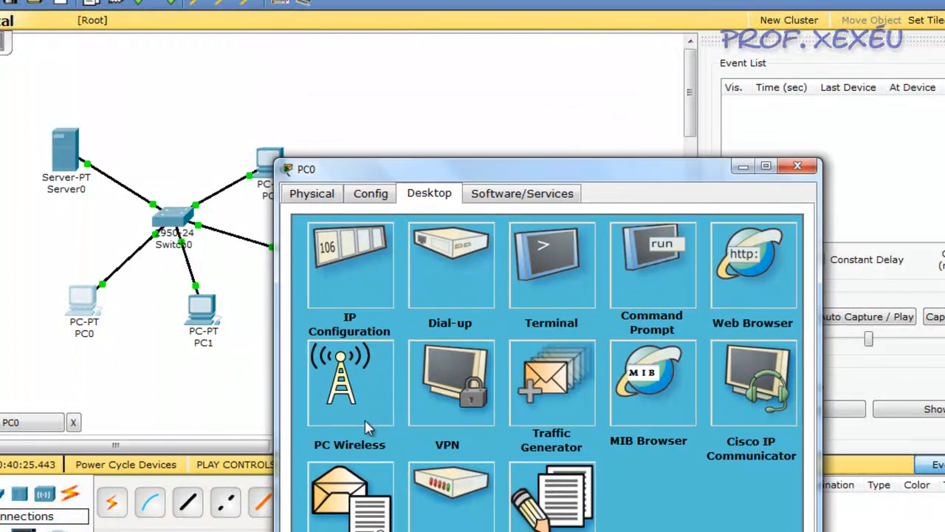
click(362, 274)
click(334, 298)
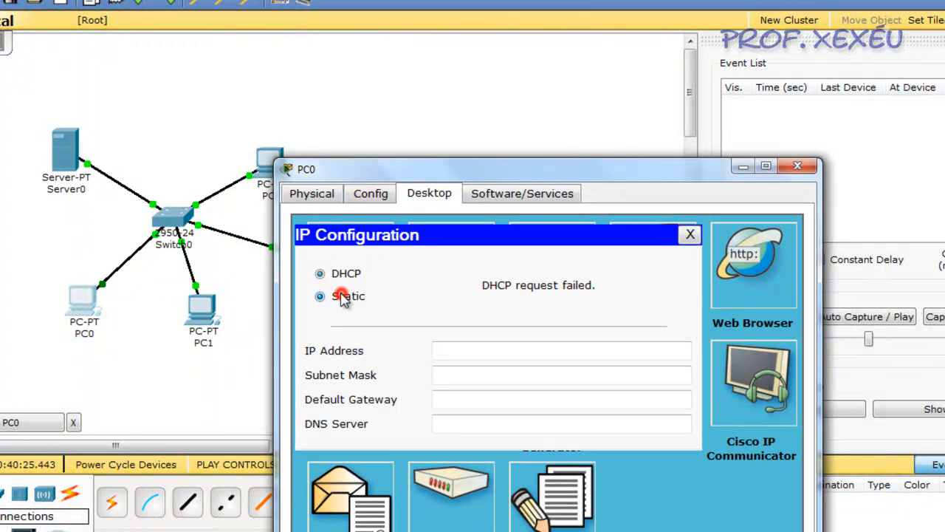
click(345, 274)
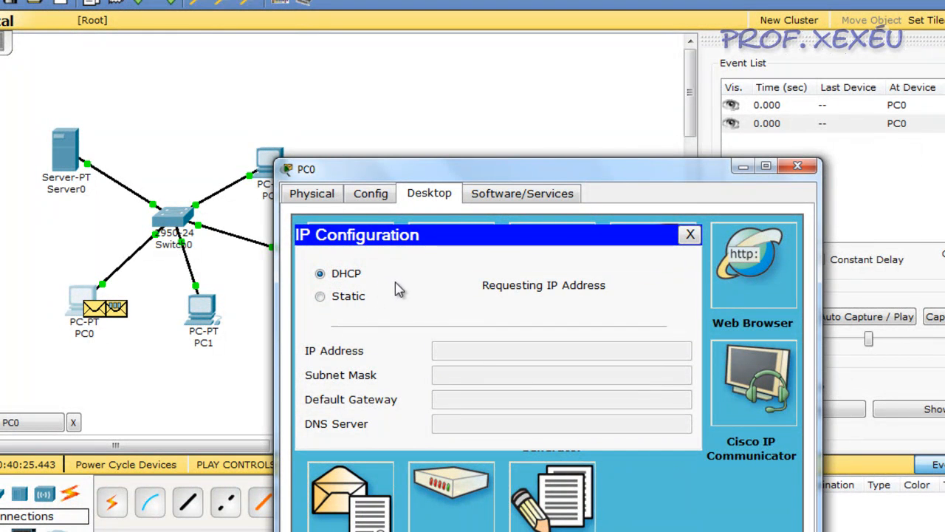
click(797, 165)
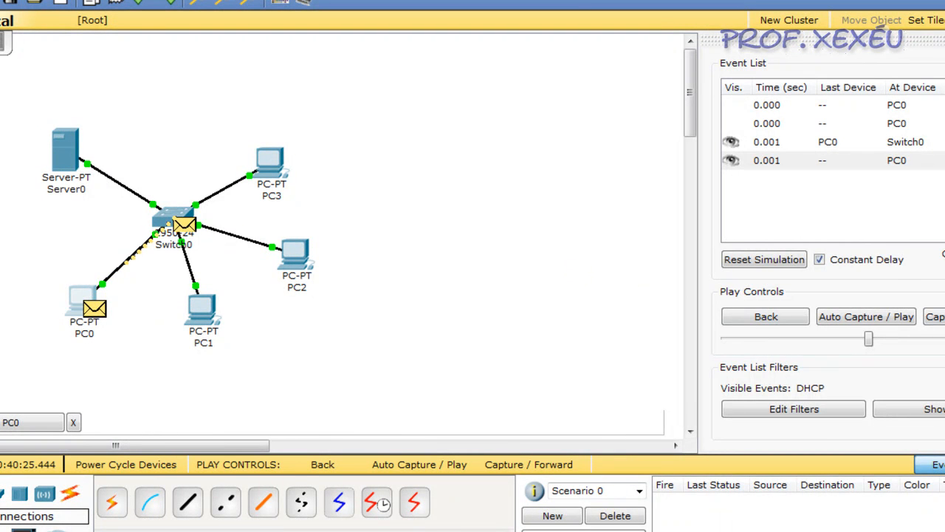
Advance the simulation event by event until Server0's first DHCP reply reaches PC0 through Switch0, and check PC0's IP configuration.
click(936, 317)
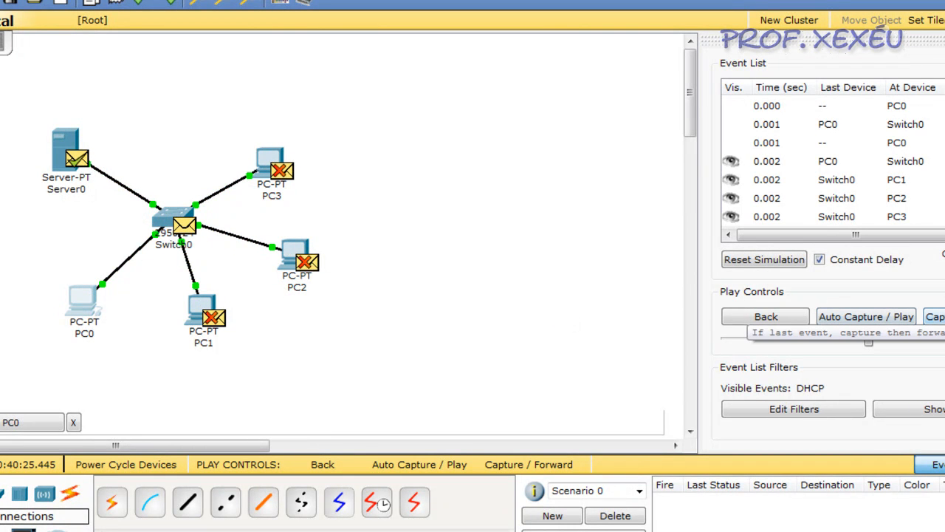
click(935, 316)
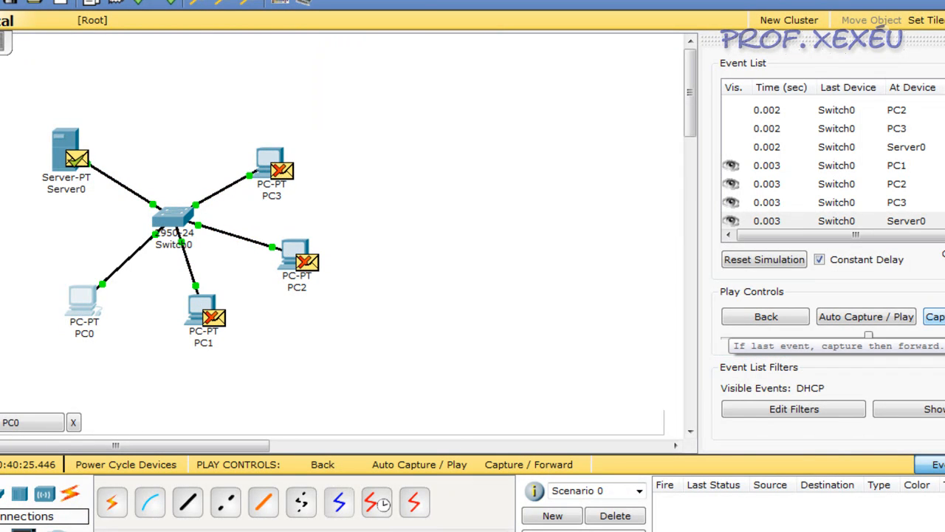
click(935, 316)
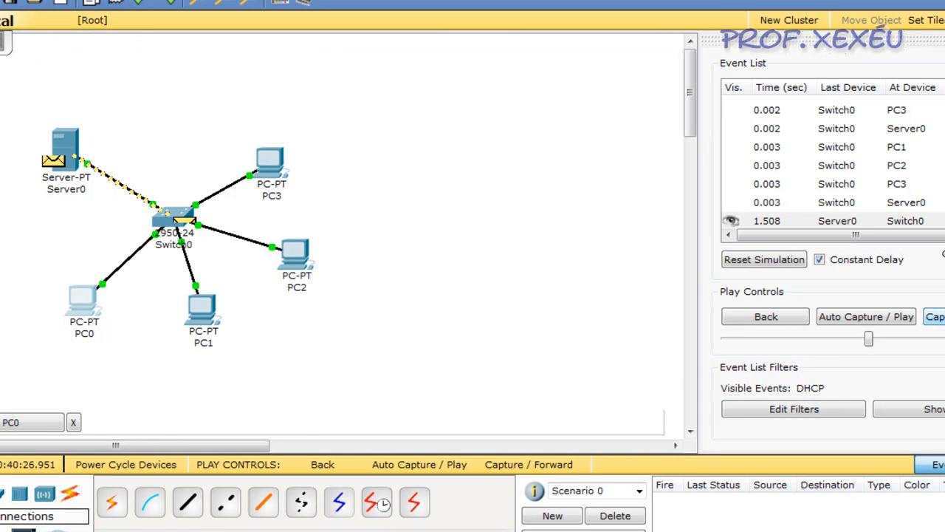
click(935, 316)
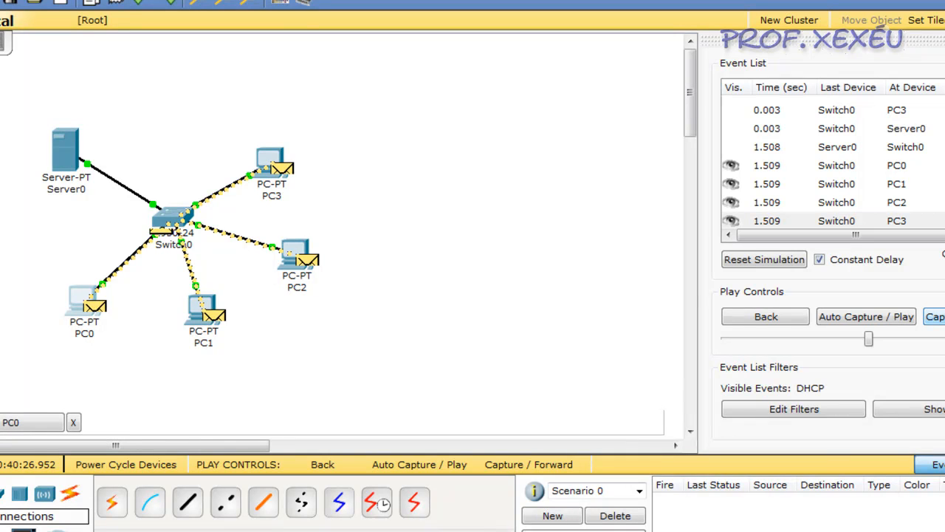
click(419, 531)
click(419, 531)
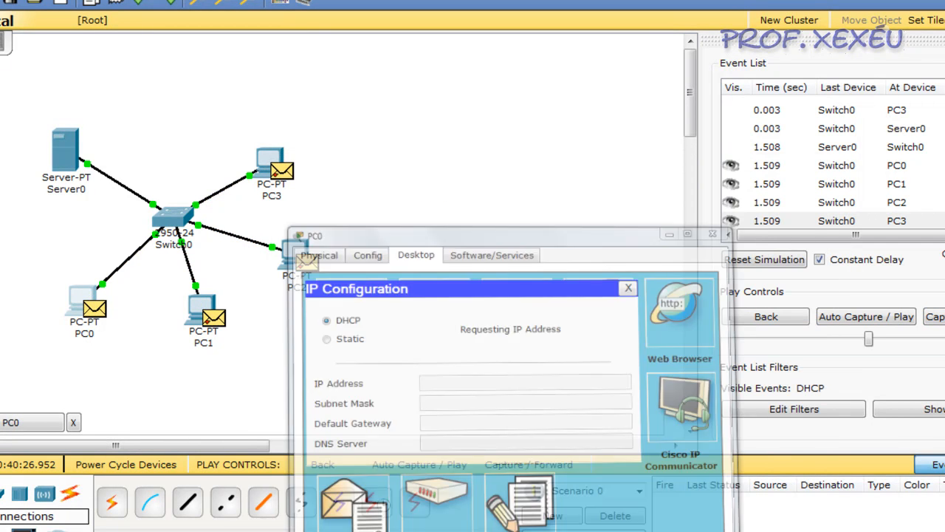
Advance the simulation through PC0's next DHCP message to Server0 until the server's final reply reaches PC0.
click(935, 316)
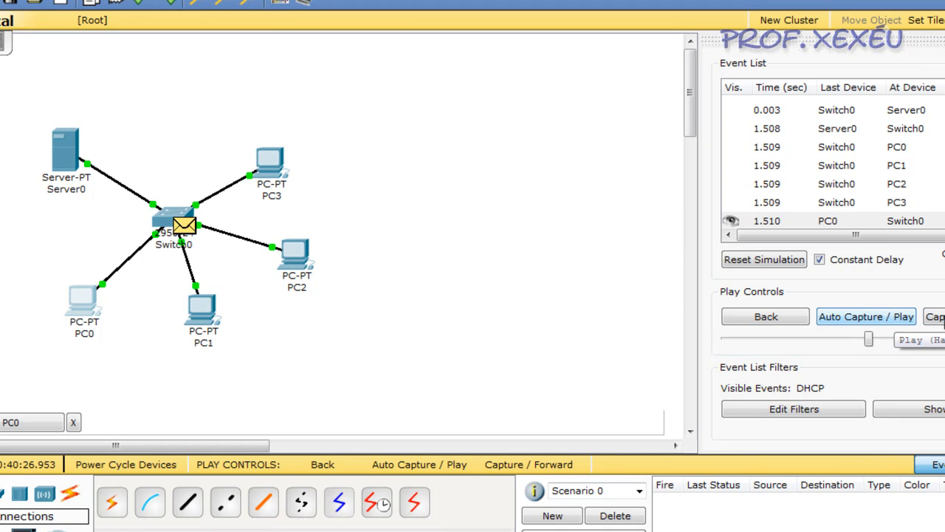
click(935, 316)
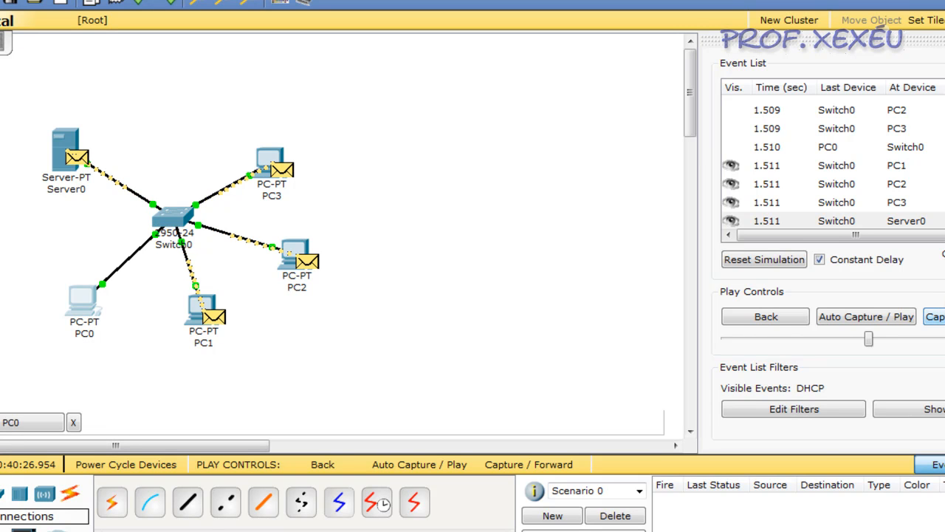
click(935, 316)
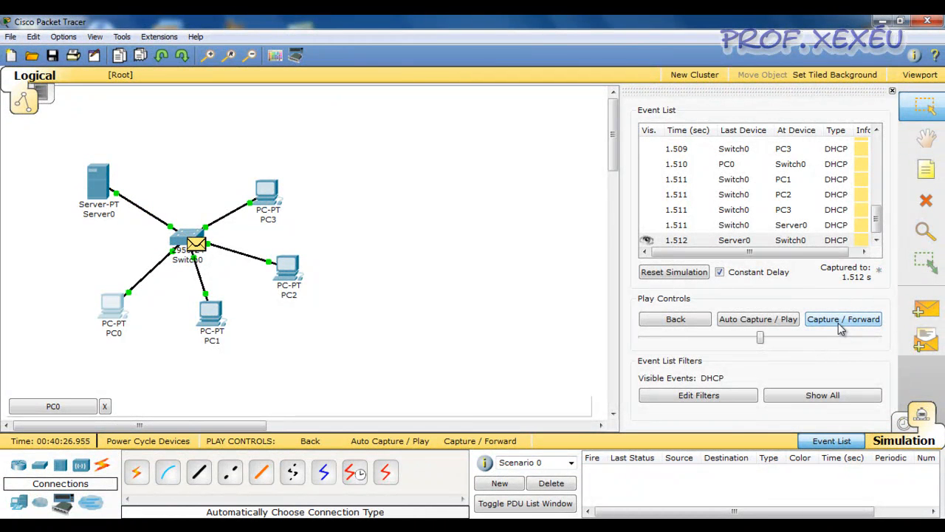
click(842, 322)
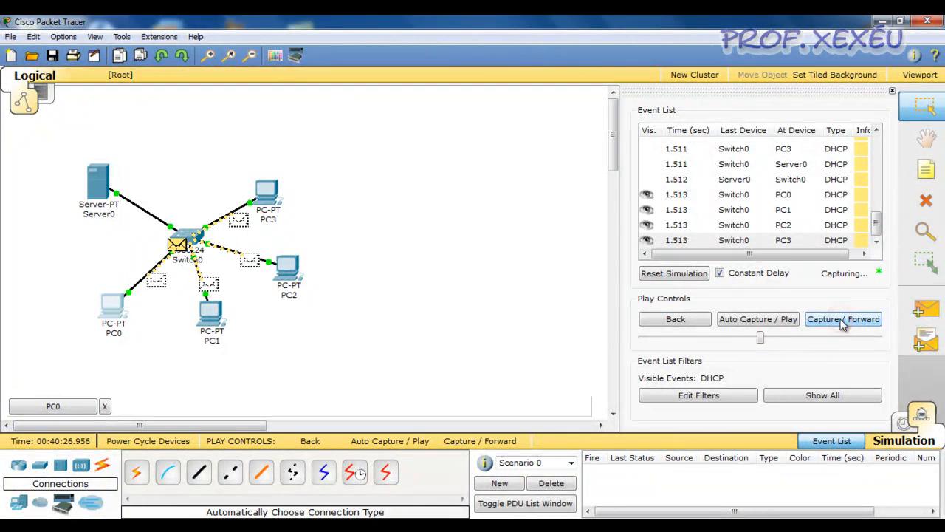
Check PC0's assigned IP configuration and close its window, returning the network to Realtime mode.
click(377, 525)
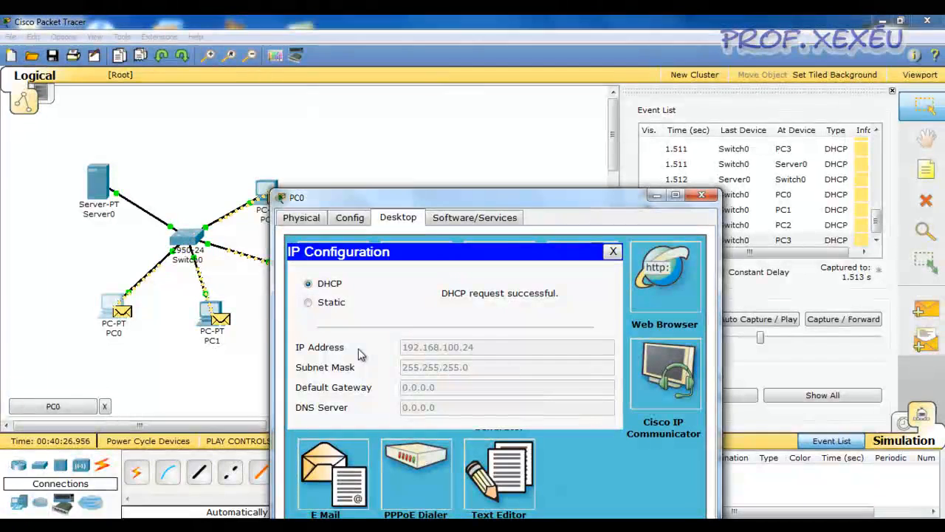
click(613, 253)
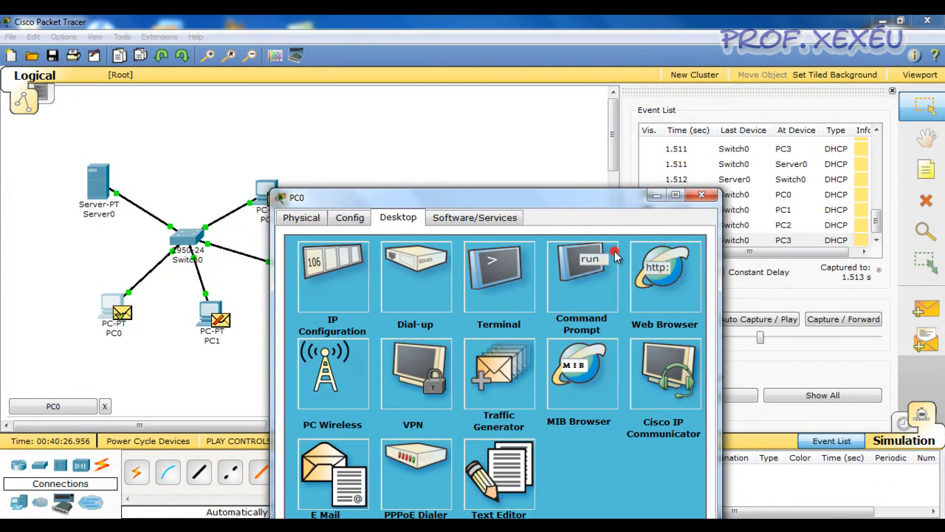
click(702, 194)
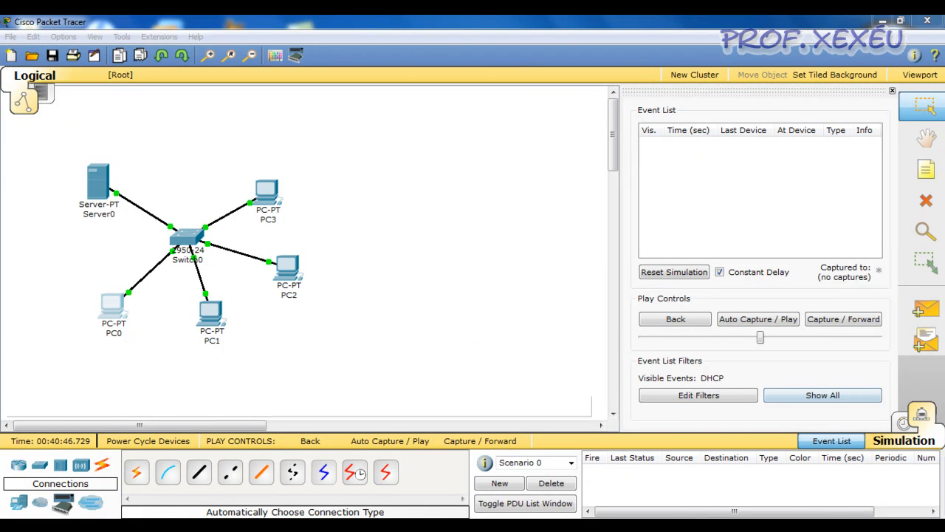
click(916, 419)
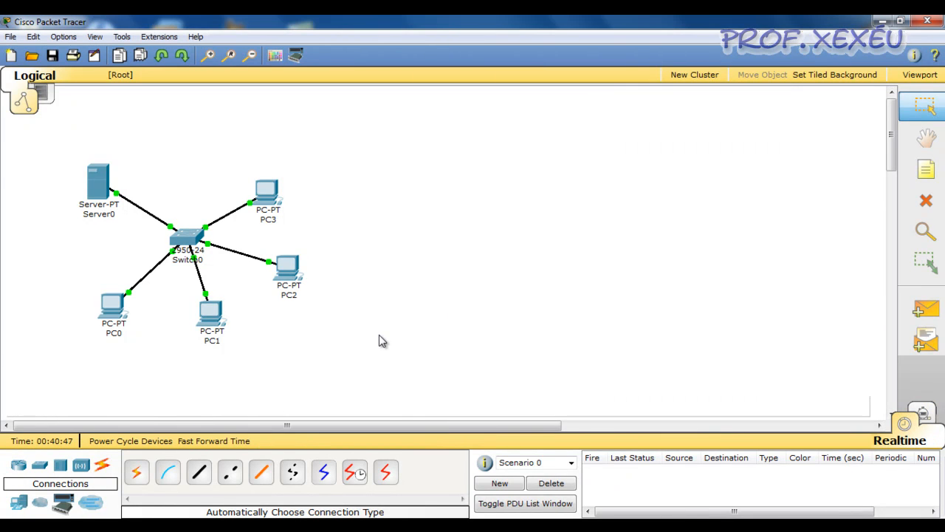